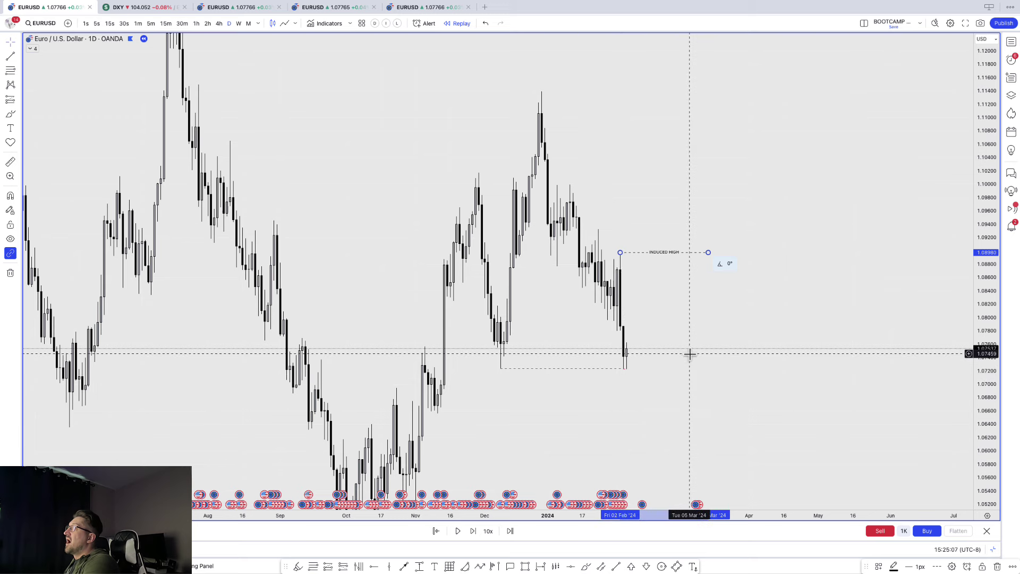
- Sketch and undo freehand price-path curves toward the induced high, then select and deselect the INDUCED HIGH line
{"action": "scroll", "coordinate": [689, 353], "scroll_direction": "up", "scroll_amount": 2}
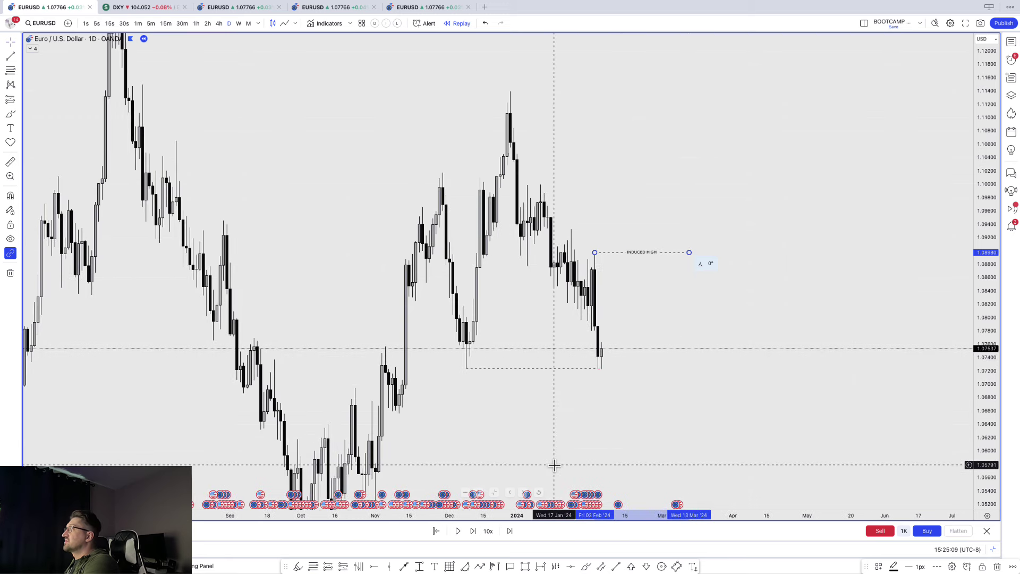
{"action": "left_click", "coordinate": [586, 567]}
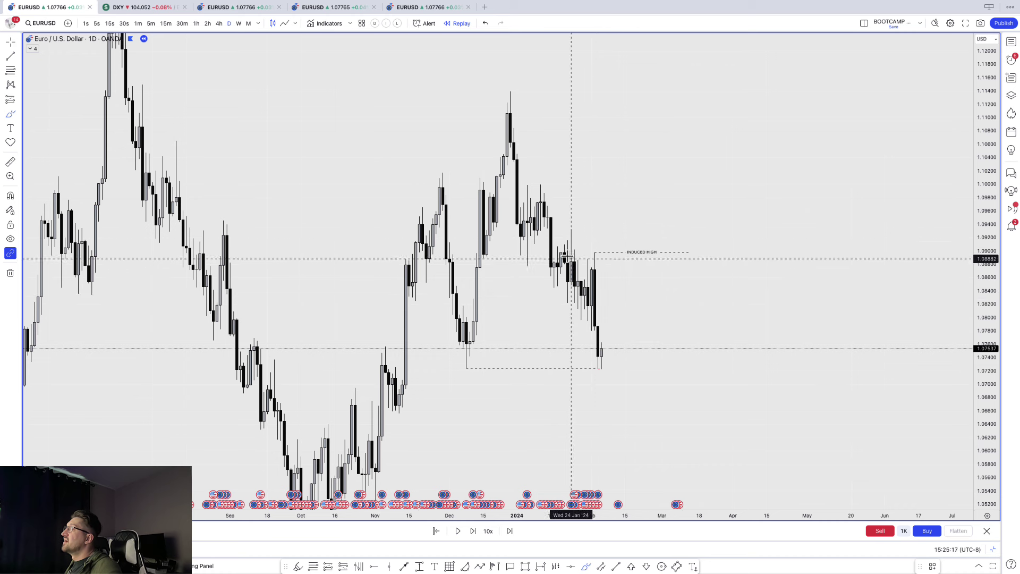
{"action": "left_click_drag", "start_coordinate": [562, 232], "coordinate": [608, 278]}
{"action": "key", "text": "ctrl+z"}
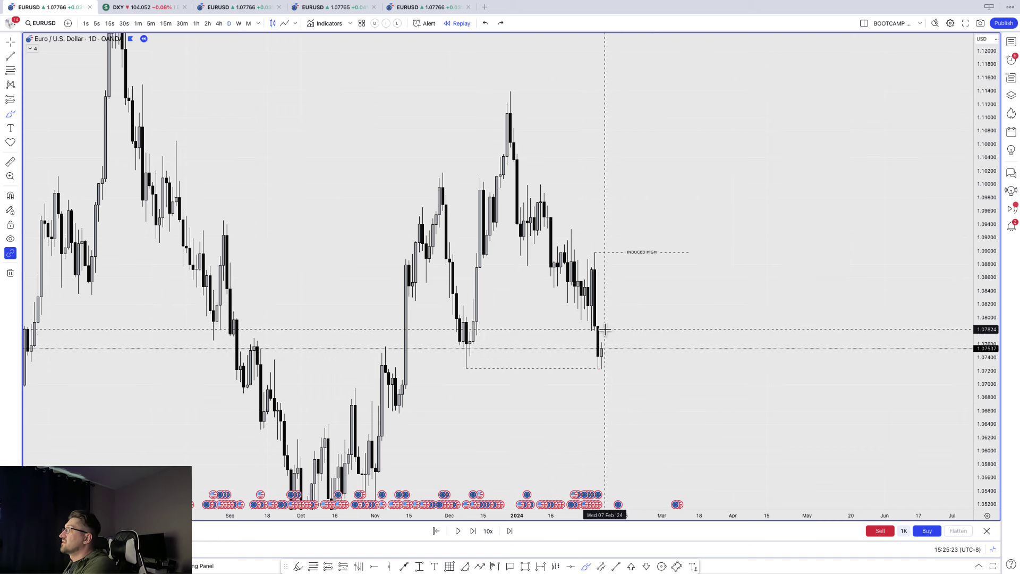
{"action": "left_click_drag", "start_coordinate": [599, 326], "coordinate": [693, 335]}
{"action": "mouse_move", "coordinate": [599, 346]}
{"action": "left_mouse_down"}
{"action": "mouse_move", "coordinate": [608, 326]}
{"action": "mouse_move", "coordinate": [628, 383]}
{"action": "left_mouse_up"}
{"action": "key", "text": "ctrl+z"}
{"action": "key", "text": "ctrl+z"}
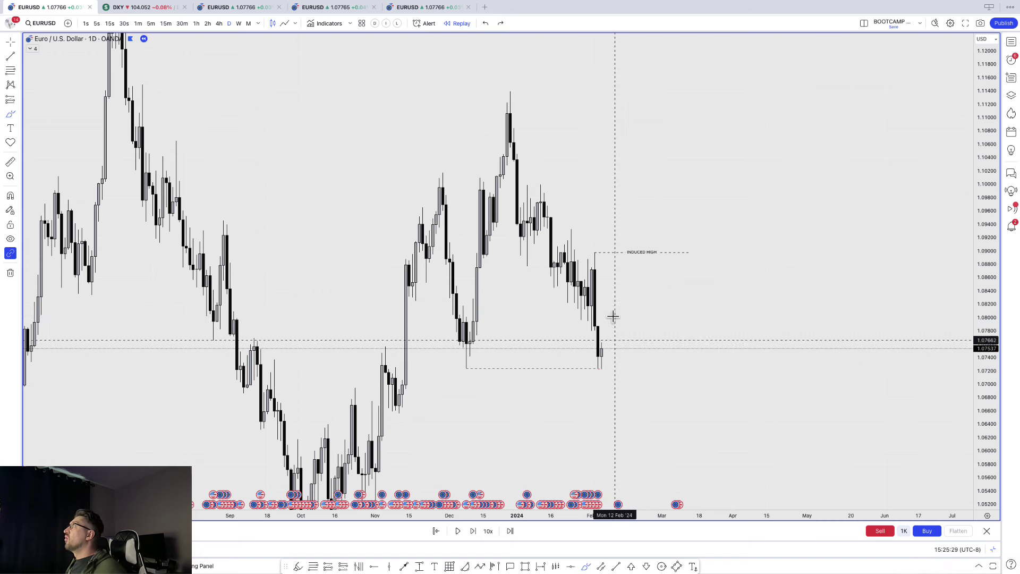
{"action": "left_click_drag", "start_coordinate": [605, 351], "coordinate": [638, 243]}
{"action": "key", "text": "ctrl+z"}
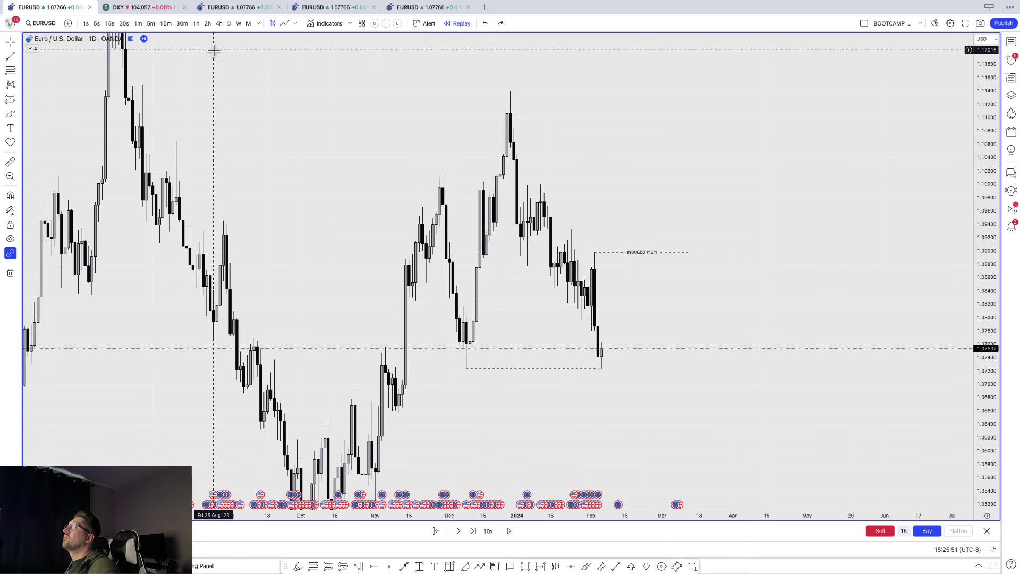
{"action": "left_click", "coordinate": [637, 253]}
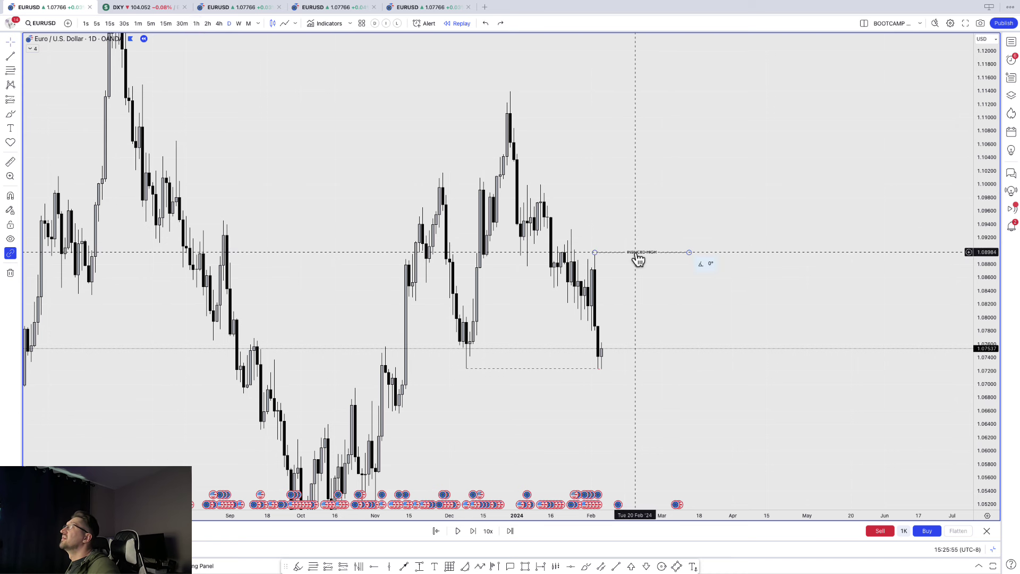
{"action": "left_click", "coordinate": [314, 46]}
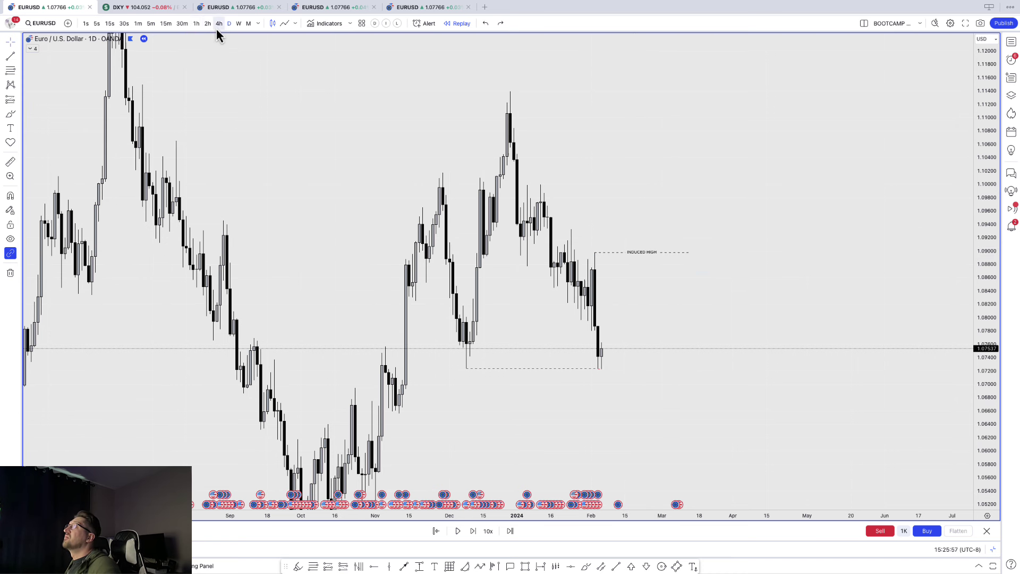
- Switch the chart to the 1-hour timeframe and enlarge the recent February candles
{"action": "left_click", "coordinate": [196, 23]}
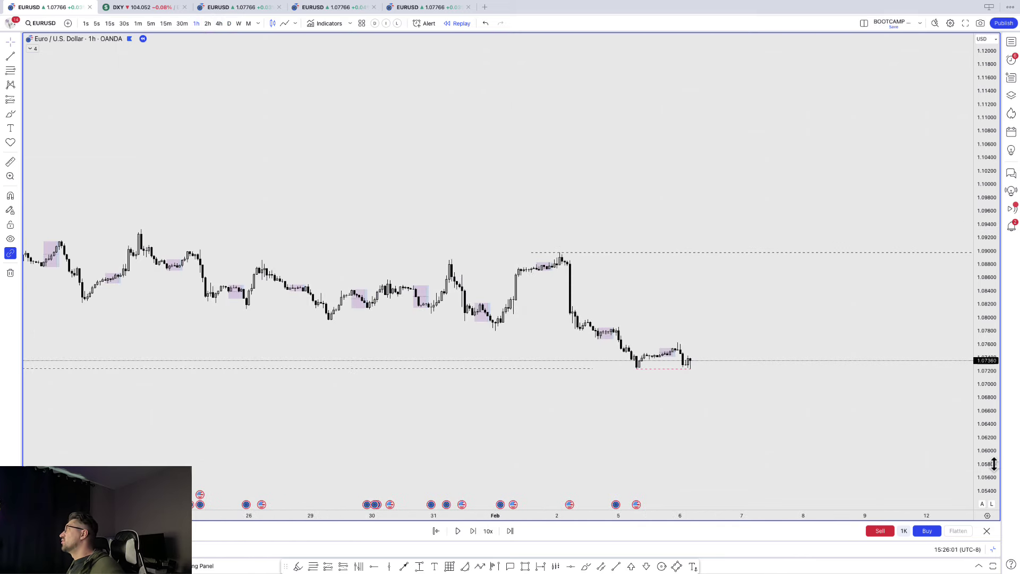
{"action": "left_click_drag", "start_coordinate": [994, 464], "coordinate": [994, 500]}
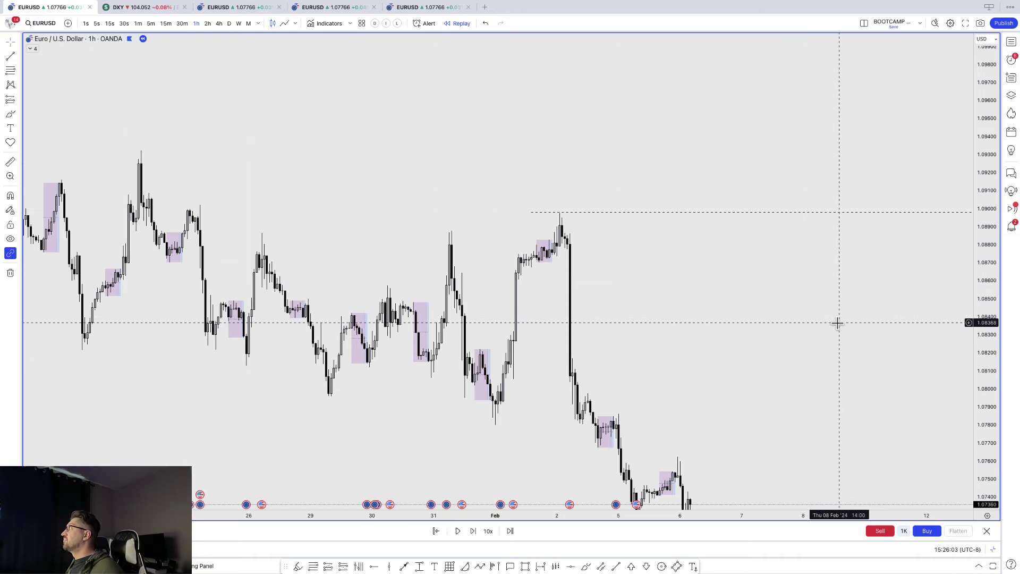
{"action": "left_click_drag", "start_coordinate": [838, 323], "coordinate": [799, 202]}
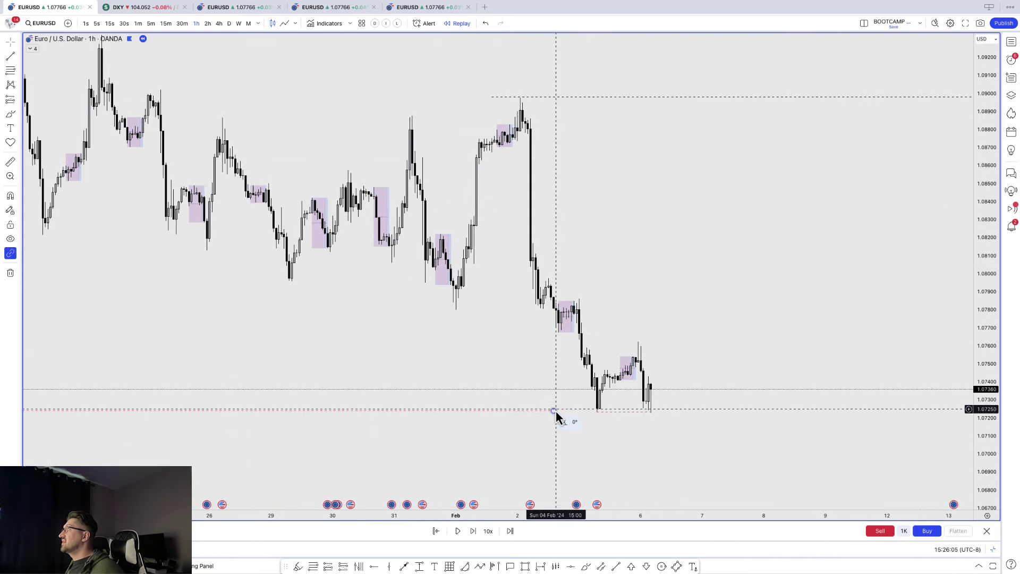
- End the red dashed line at the 5 Feb low and anchor a trend line there
{"action": "left_click_drag", "start_coordinate": [556, 412], "coordinate": [598, 416]}
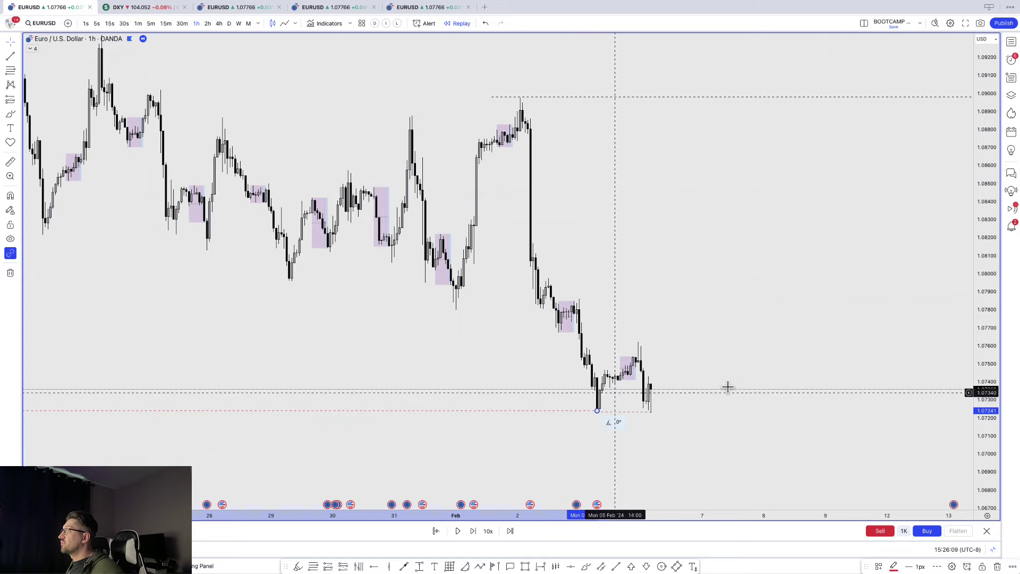
{"action": "left_click_drag", "start_coordinate": [728, 387], "coordinate": [753, 290]}
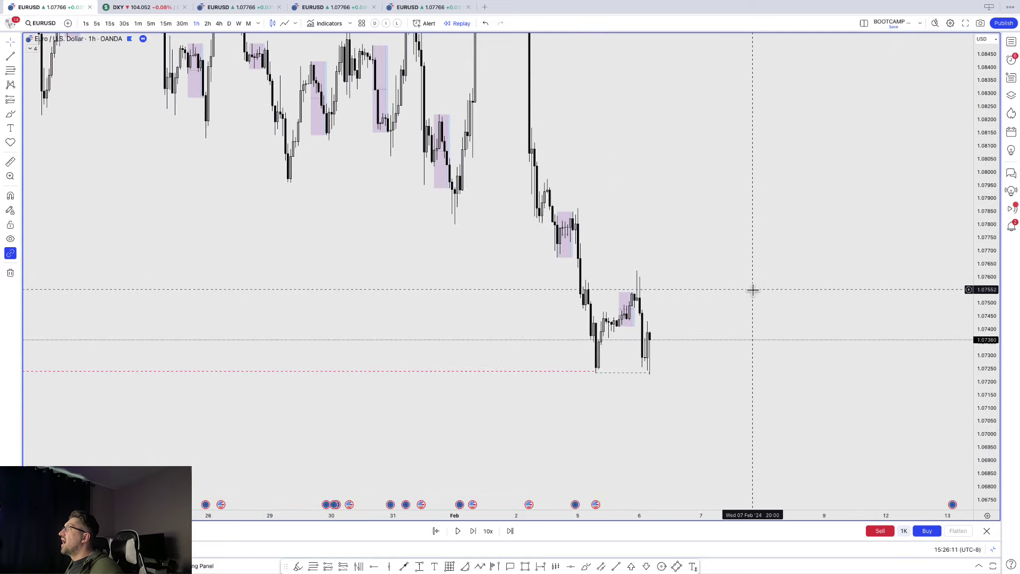
{"action": "left_click", "coordinate": [597, 373]}
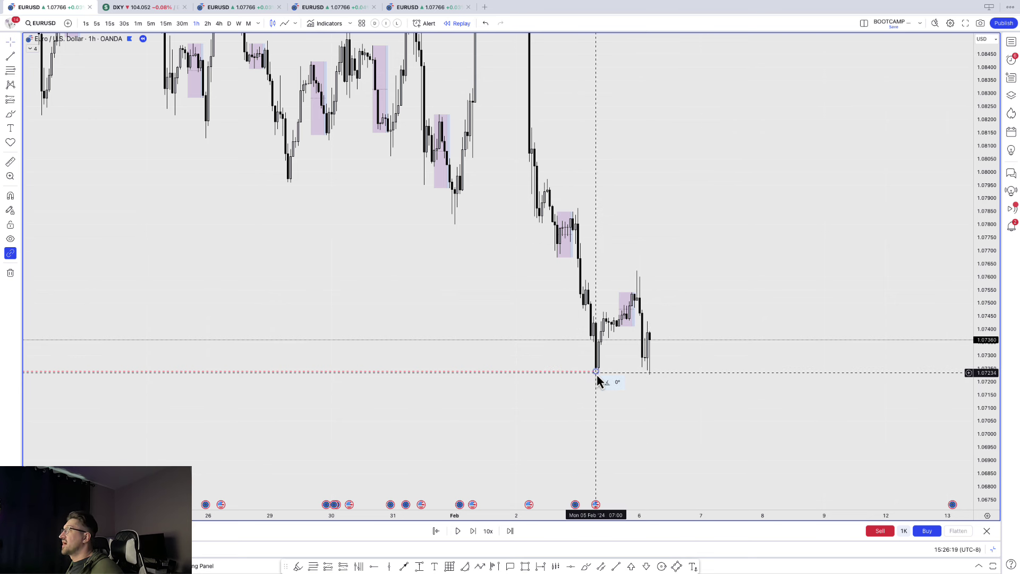
{"action": "left_click", "coordinate": [627, 382]}
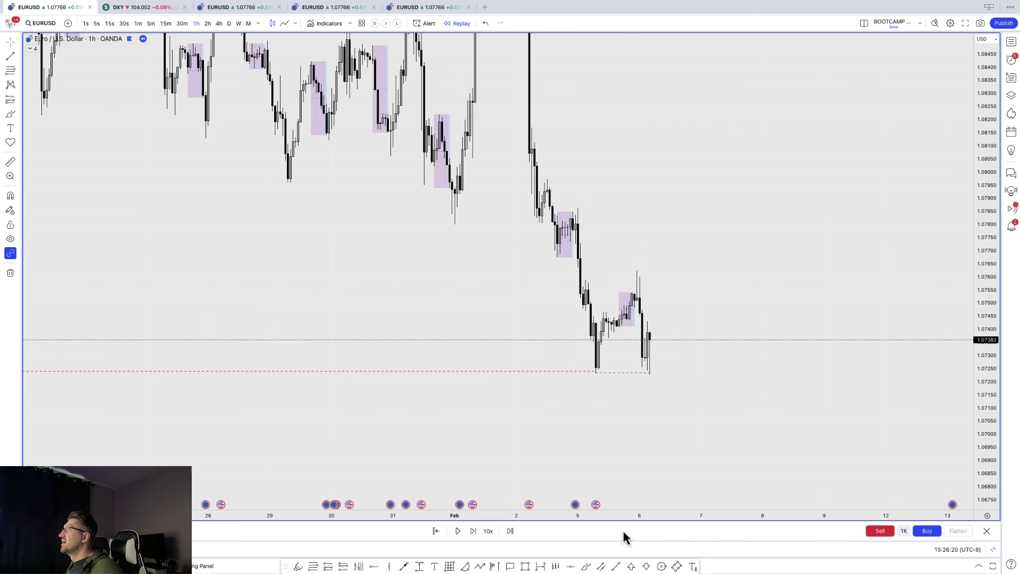
{"action": "left_click", "coordinate": [616, 568]}
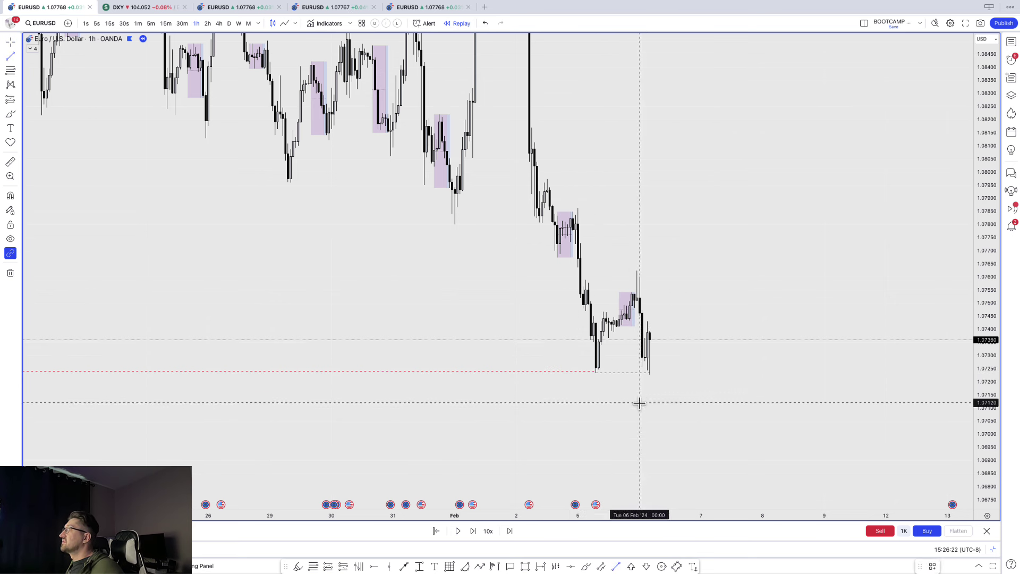
{"action": "left_click", "coordinate": [594, 374]}
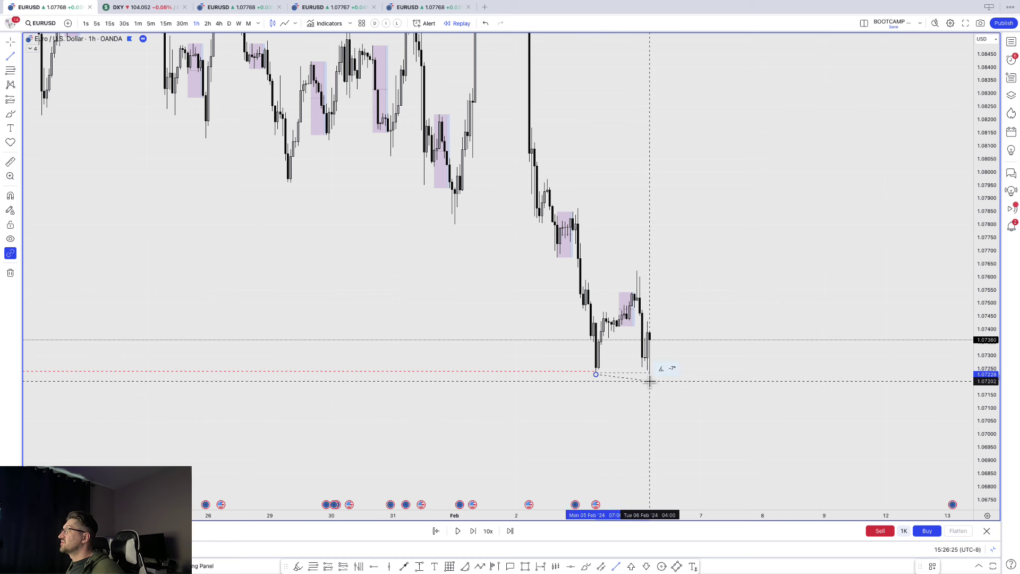
- Finish the trend line at the 6 Feb low and apply the Liquidity template to it
{"action": "left_click", "coordinate": [650, 380]}
{"action": "right_click", "coordinate": [650, 380]}
{"action": "mouse_move", "coordinate": [671, 393]}
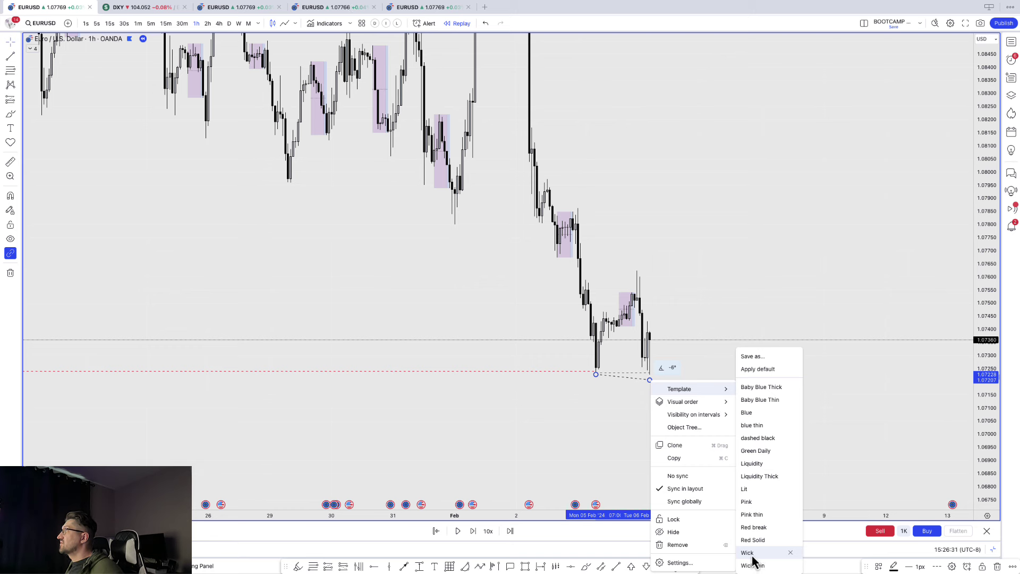
{"action": "left_click", "coordinate": [761, 465]}
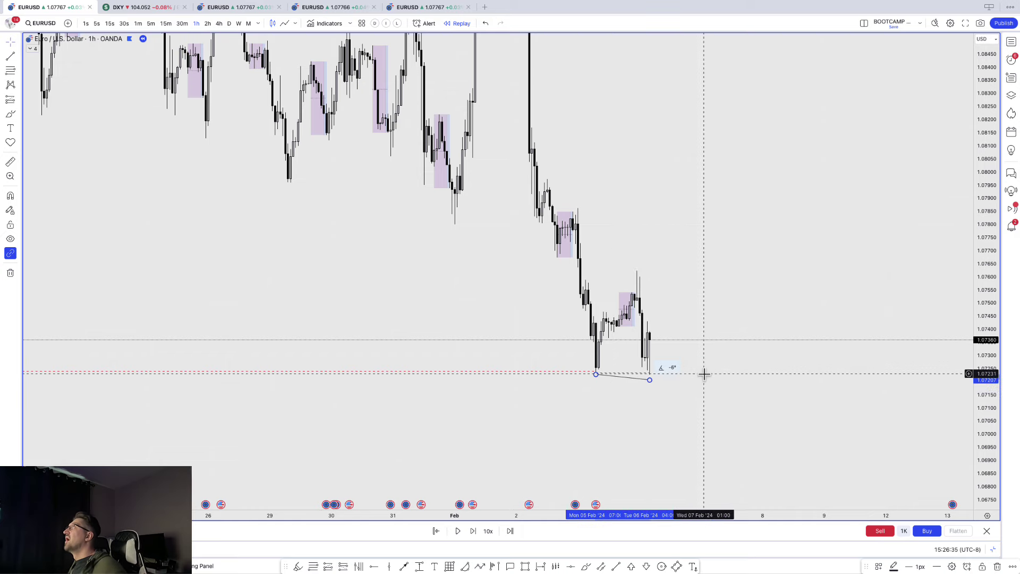
{"action": "scroll", "coordinate": [703, 372], "scroll_direction": "up", "scroll_amount": 2}
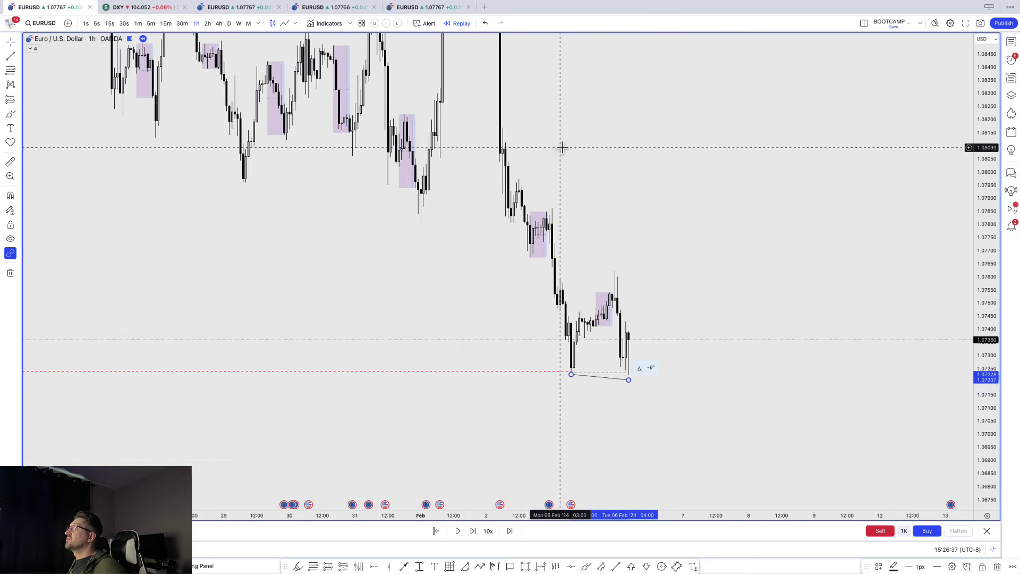
{"action": "left_click_drag", "start_coordinate": [562, 145], "coordinate": [535, 321]}
{"action": "left_click_drag", "start_coordinate": [619, 295], "coordinate": [567, 127]}
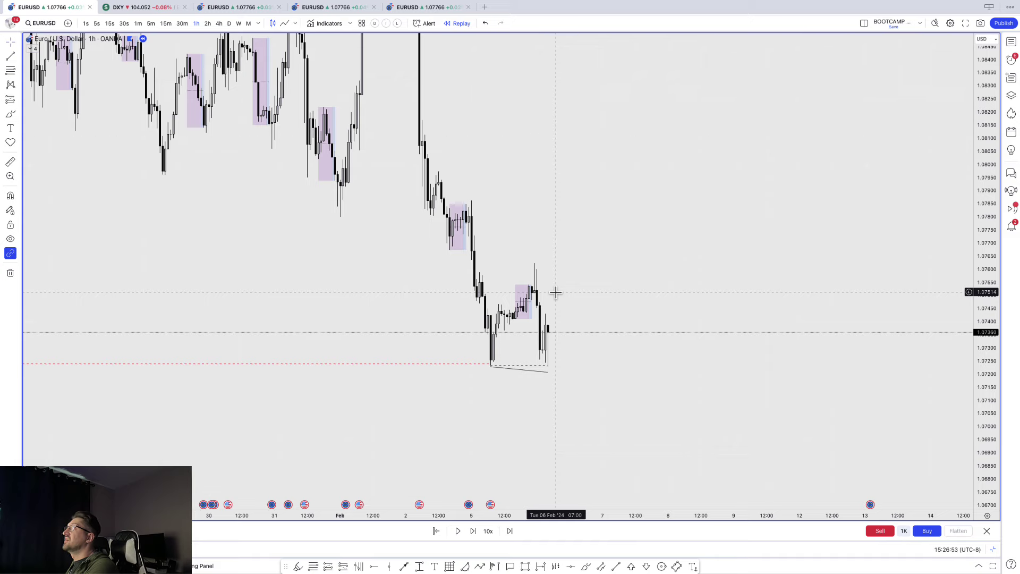
- Switch the chart to the 15-minute timeframe and frame the recent swing
{"action": "left_click", "coordinate": [166, 25]}
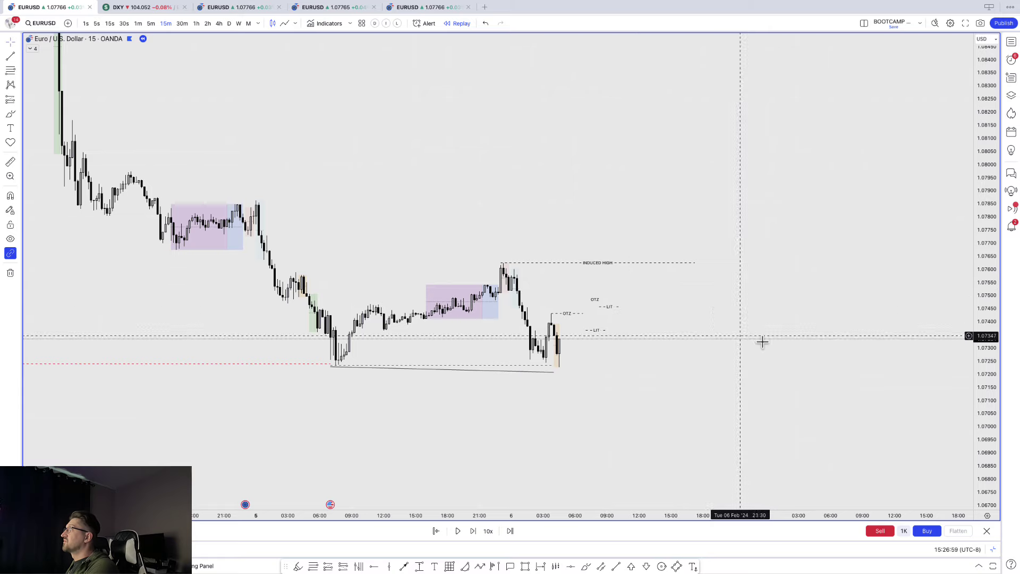
{"action": "left_click_drag", "start_coordinate": [696, 417], "coordinate": [674, 379]}
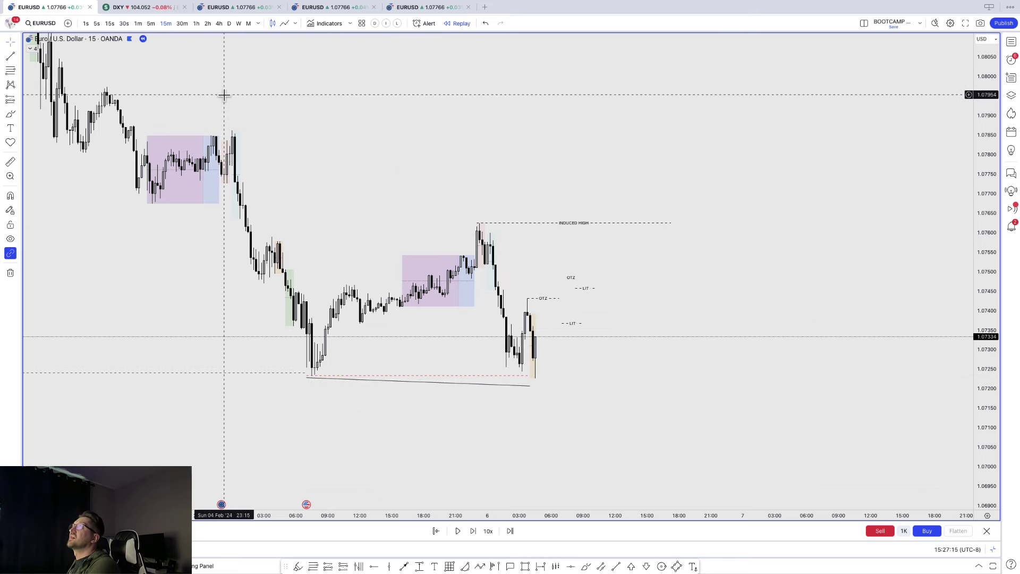
- Switch to the 5-minute timeframe and advance the replay seven bars
{"action": "left_click", "coordinate": [151, 24]}
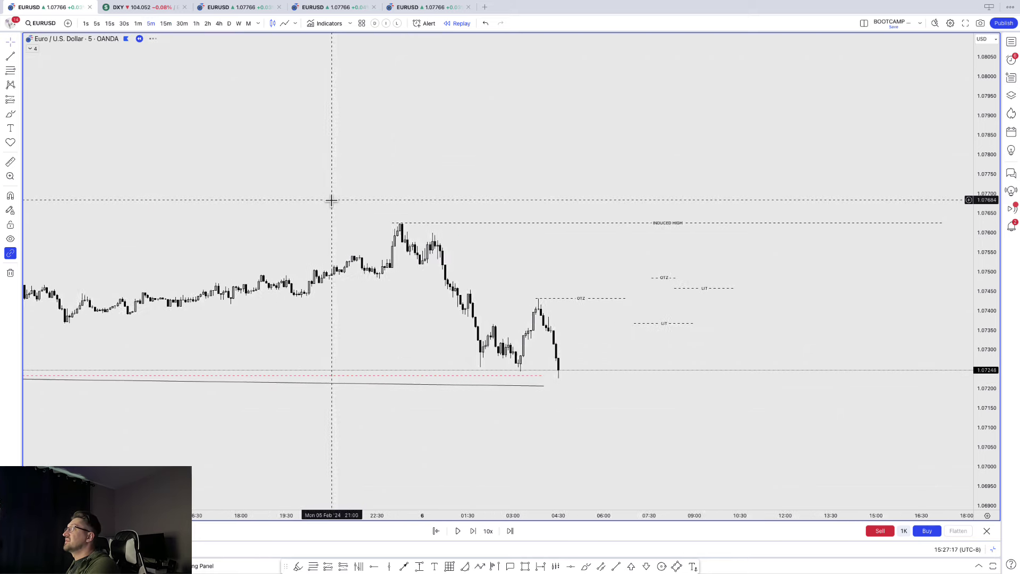
{"action": "left_click", "coordinate": [472, 530]}
{"action": "left_click", "coordinate": [473, 531]}
{"action": "left_click", "coordinate": [472, 531]}
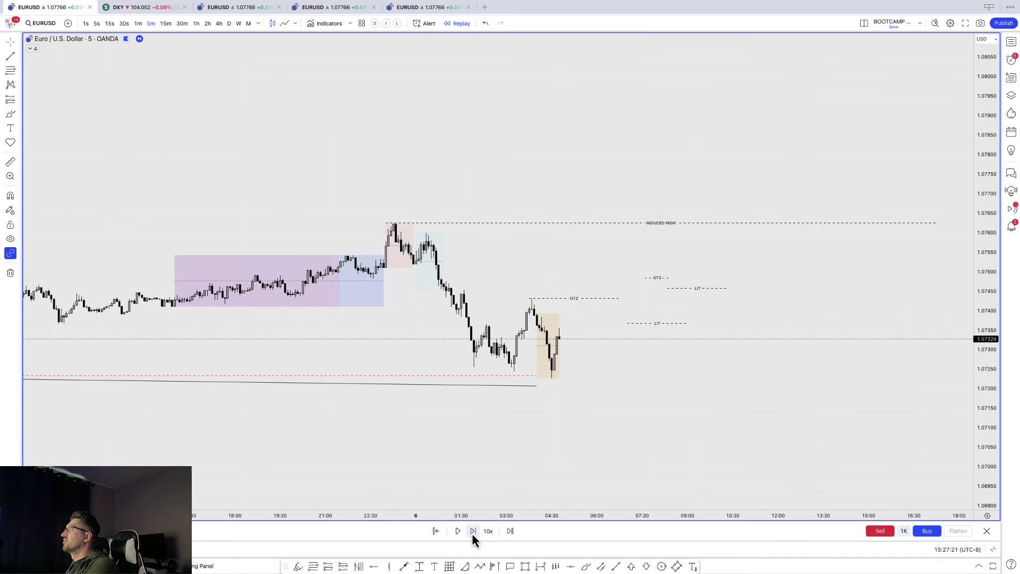
{"action": "left_click", "coordinate": [473, 531]}
{"action": "left_click", "coordinate": [473, 531]}
{"action": "left_click", "coordinate": [472, 531]}
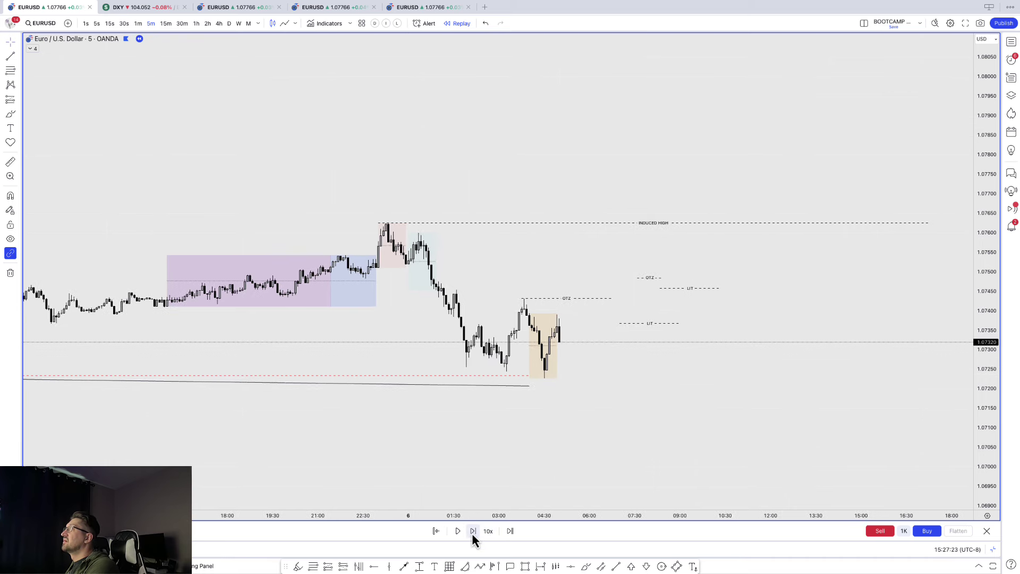
{"action": "left_click", "coordinate": [472, 531]}
{"action": "left_click", "coordinate": [473, 531]}
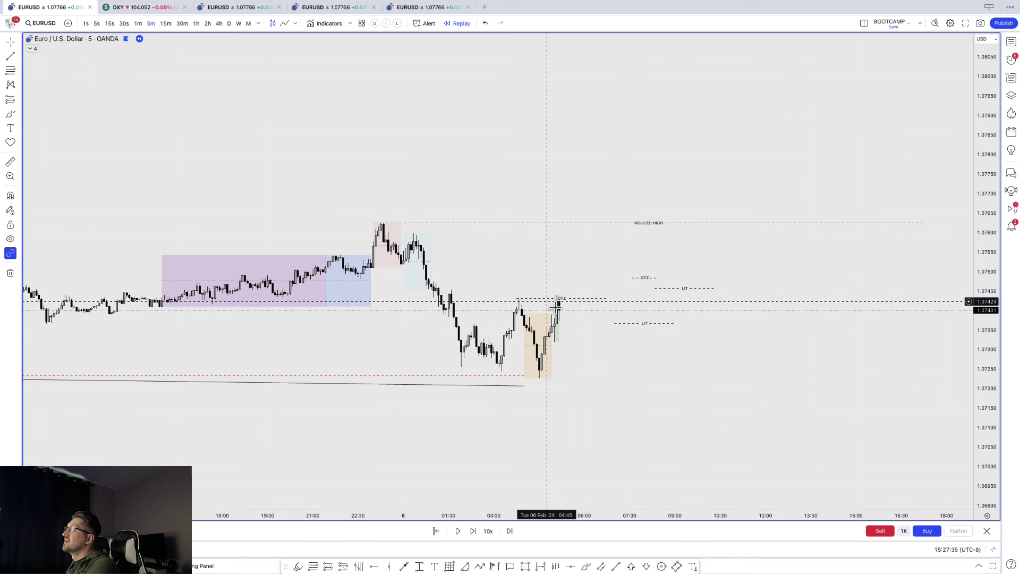
- Advance the replay 17 more bars, then select and deselect the candle series
{"action": "left_click", "coordinate": [473, 532]}
{"action": "left_click", "coordinate": [473, 531]}
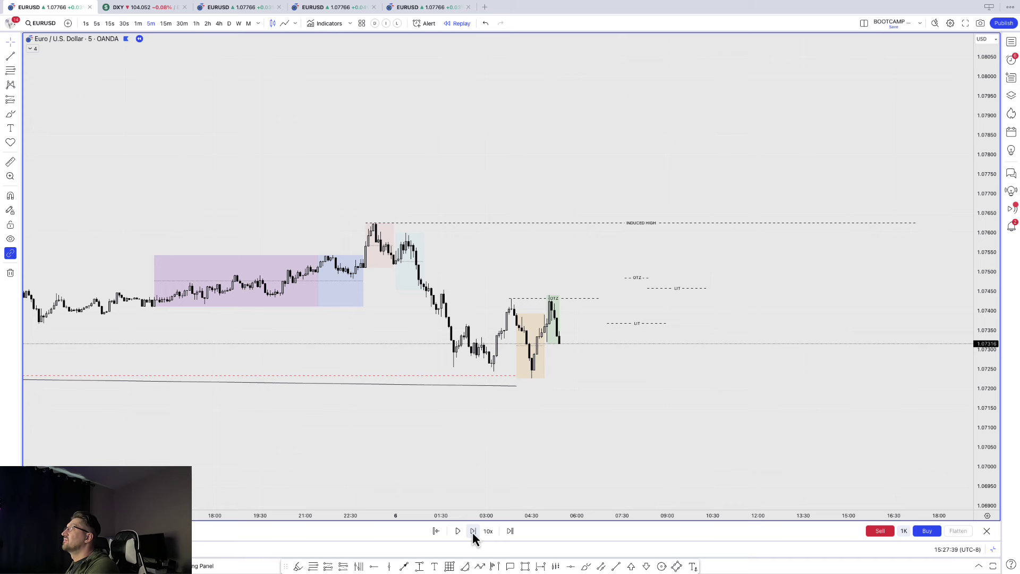
{"action": "left_click", "coordinate": [473, 532]}
{"action": "left_click", "coordinate": [473, 531]}
{"action": "left_click", "coordinate": [473, 531]}
{"action": "left_click", "coordinate": [473, 531]}
{"action": "left_click", "coordinate": [473, 531]}
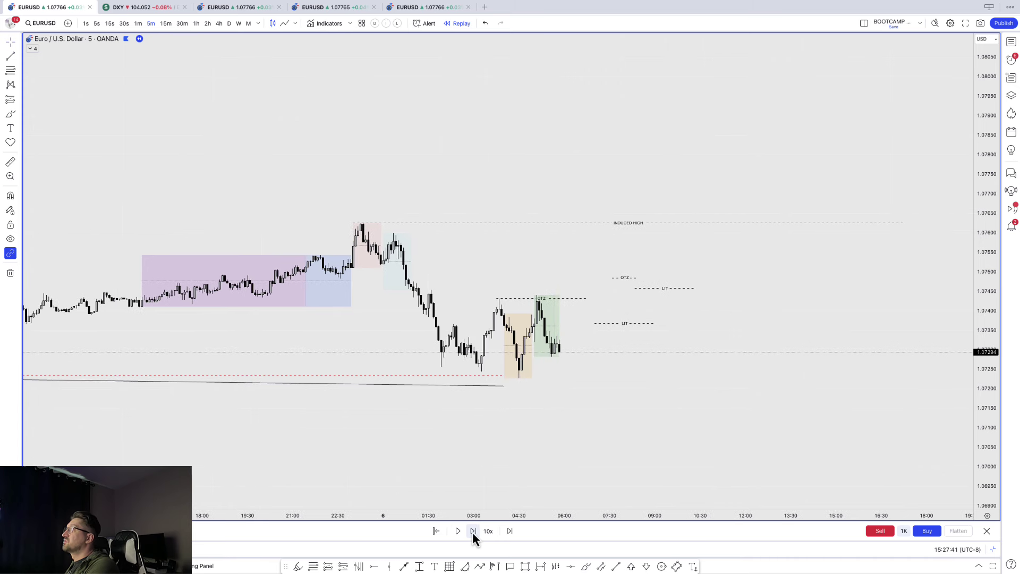
{"action": "left_click", "coordinate": [473, 531]}
{"action": "left_click", "coordinate": [473, 531]}
{"action": "left_click", "coordinate": [473, 531]}
{"action": "left_click", "coordinate": [473, 531]}
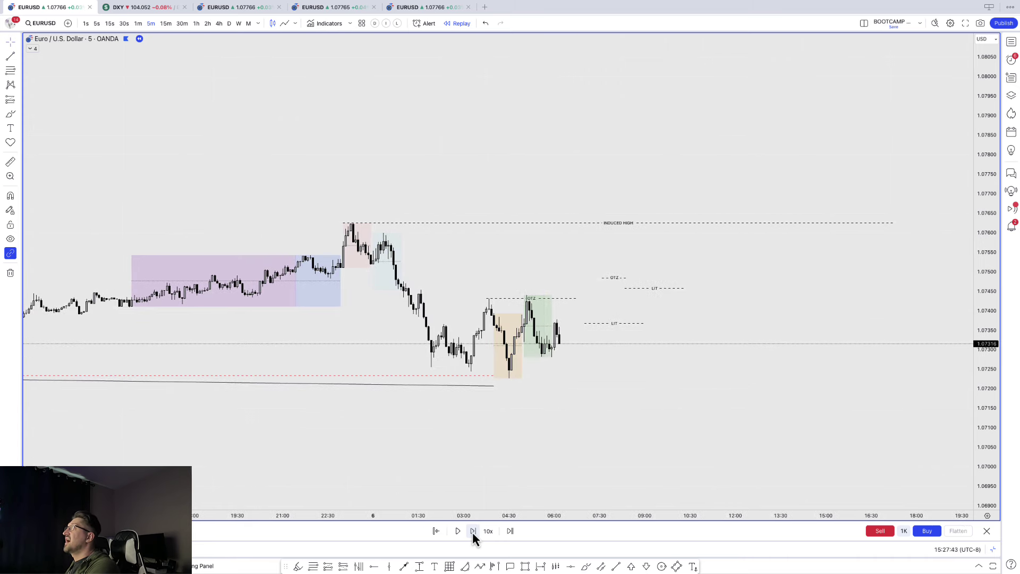
{"action": "left_click", "coordinate": [473, 531]}
{"action": "left_click", "coordinate": [473, 531]}
{"action": "left_click", "coordinate": [472, 532]}
{"action": "left_click", "coordinate": [473, 532]}
{"action": "left_click", "coordinate": [473, 531]}
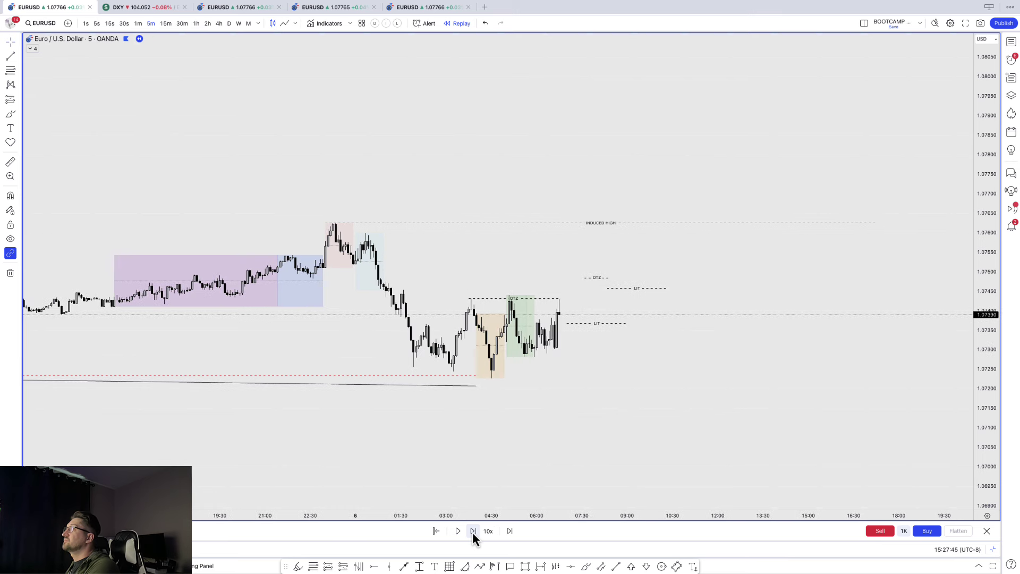
{"action": "left_click", "coordinate": [473, 531]}
{"action": "left_click", "coordinate": [473, 532]}
{"action": "left_click", "coordinate": [473, 532]}
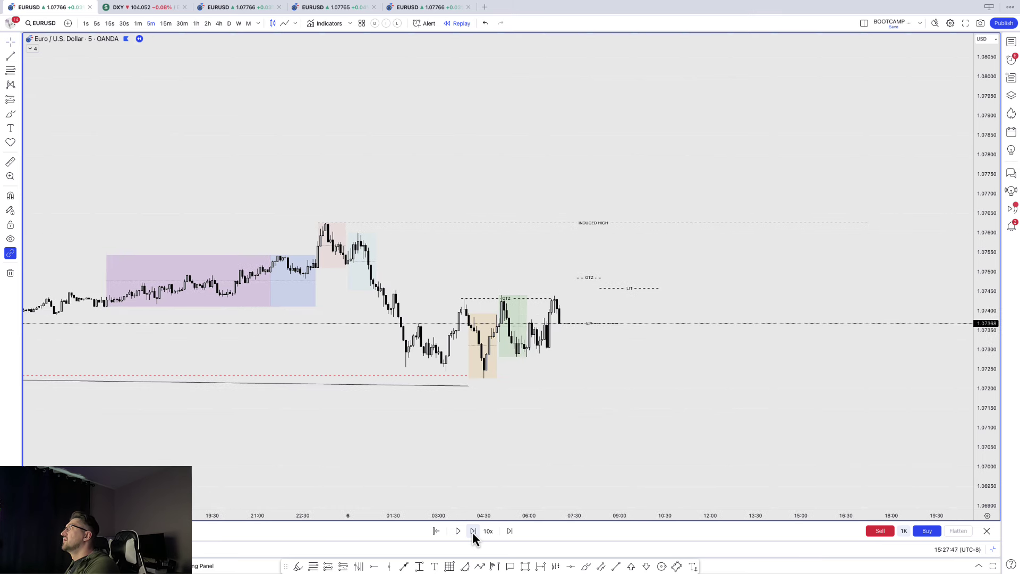
{"action": "left_click", "coordinate": [473, 531]}
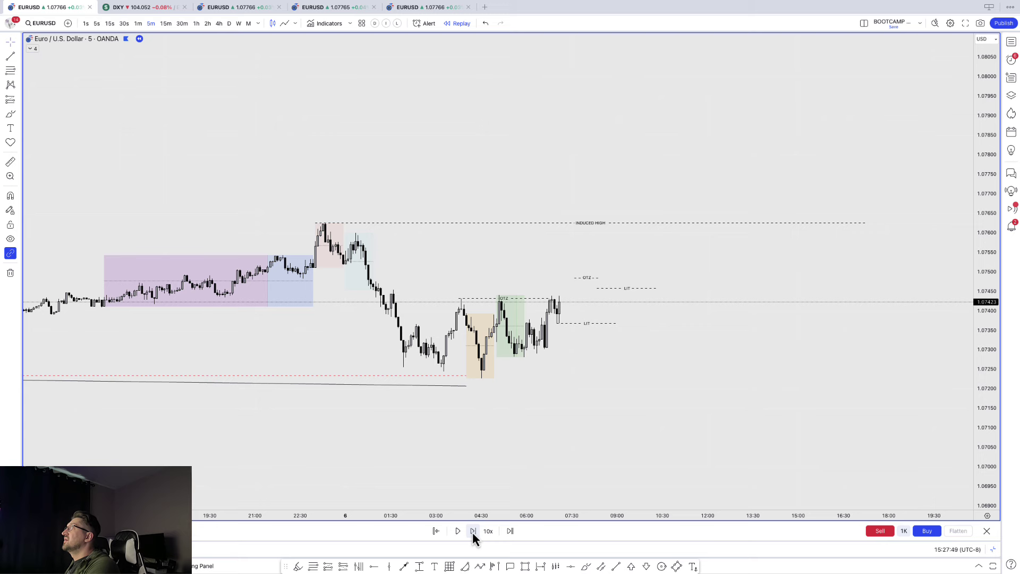
{"action": "left_click", "coordinate": [473, 531]}
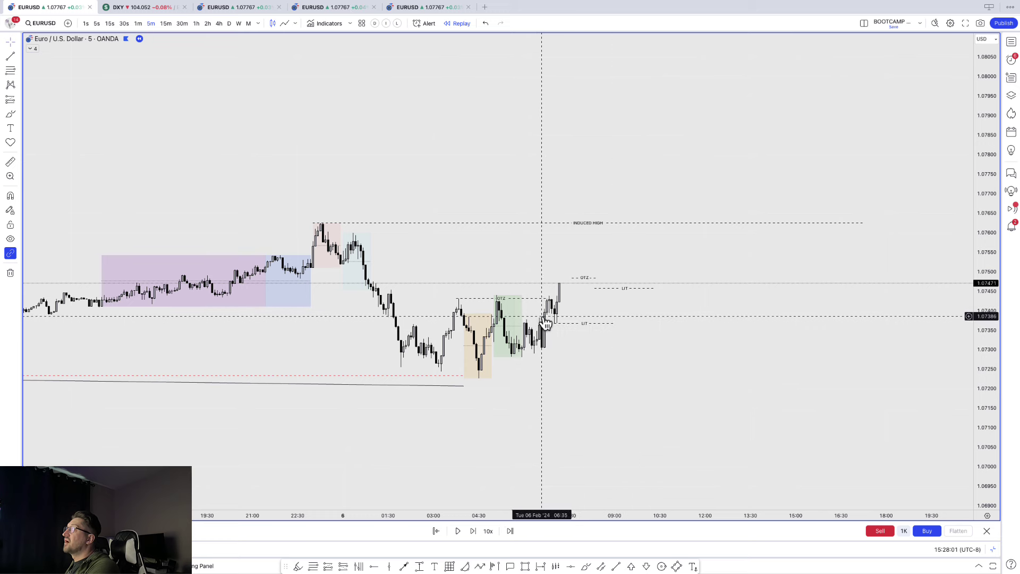
{"action": "left_click", "coordinate": [550, 318]}
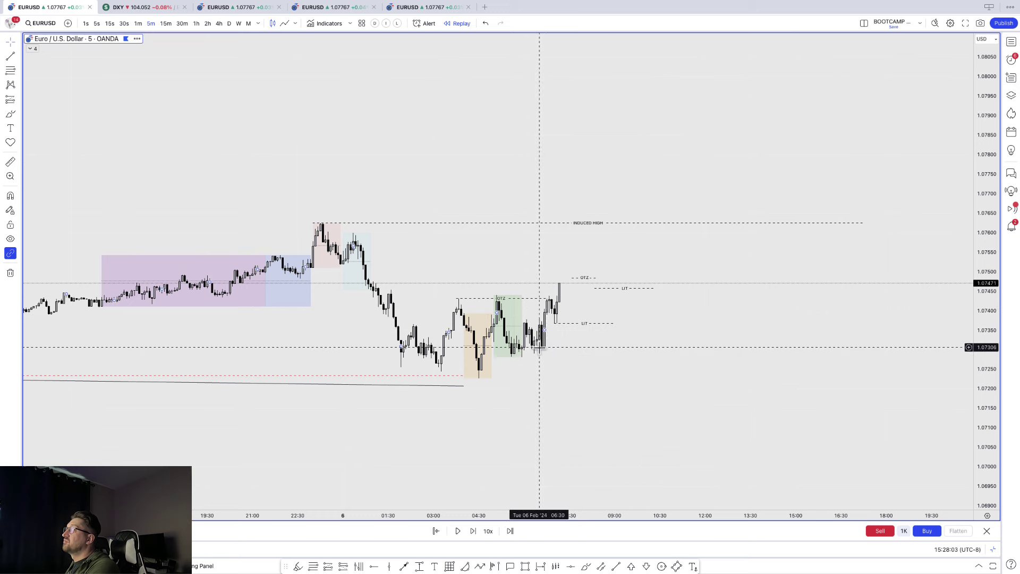
{"action": "left_click", "coordinate": [550, 361]}
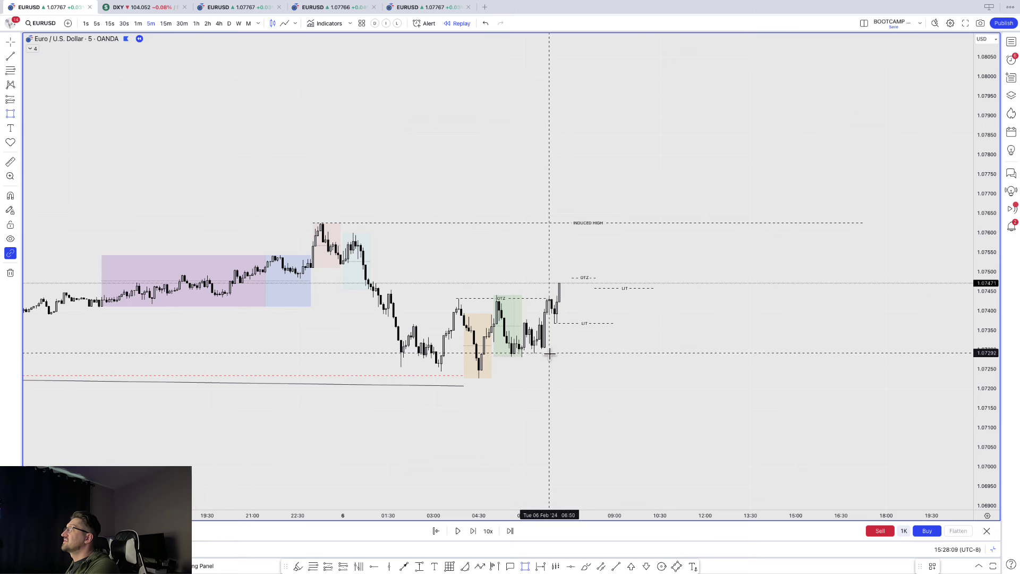
- Draw and delete two trial rectangles over the latest candles and the 04:30 candles
{"action": "left_click_drag", "start_coordinate": [538, 351], "coordinate": [552, 293]}
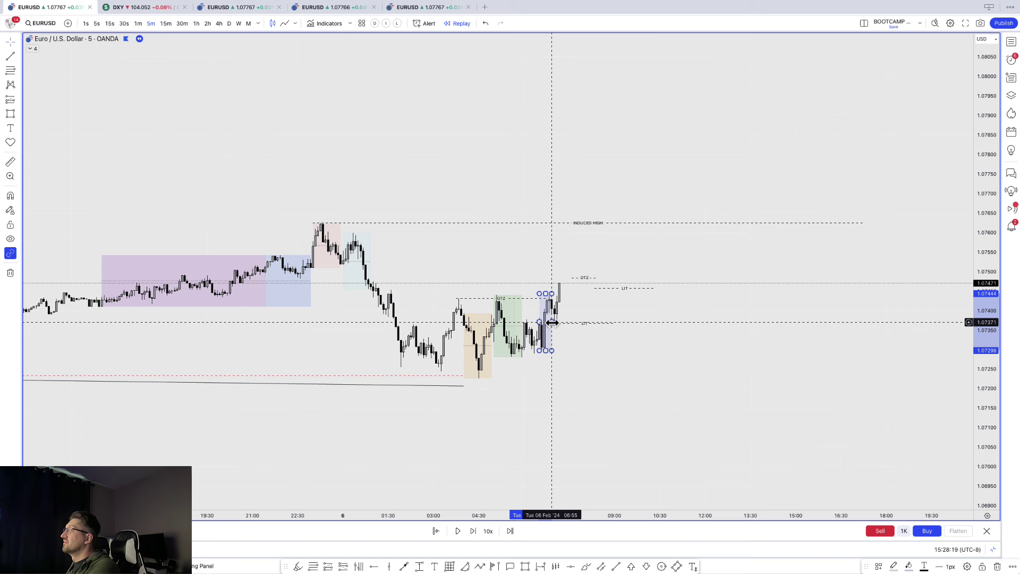
{"action": "key", "text": "Delete"}
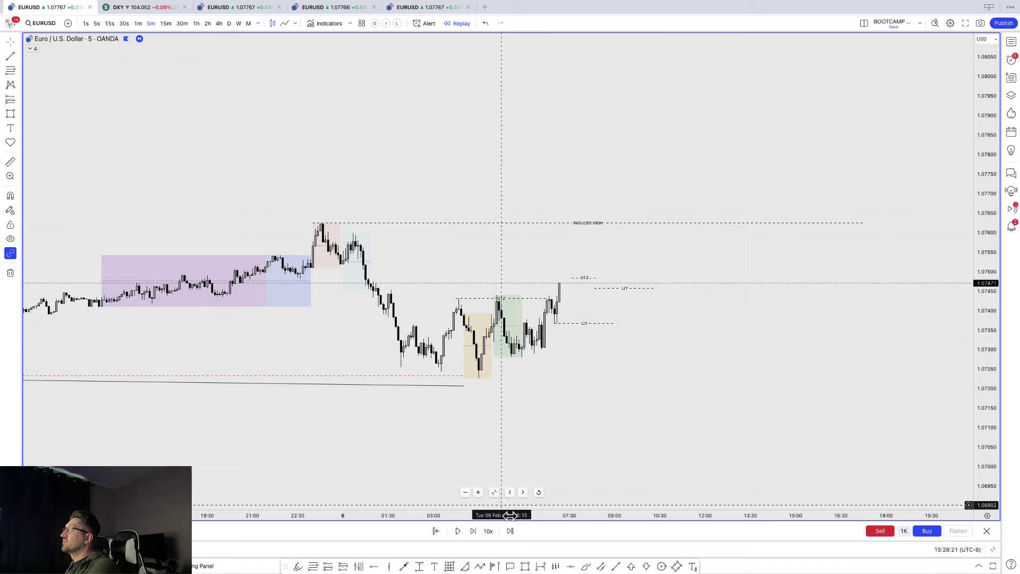
{"action": "left_click", "coordinate": [526, 567]}
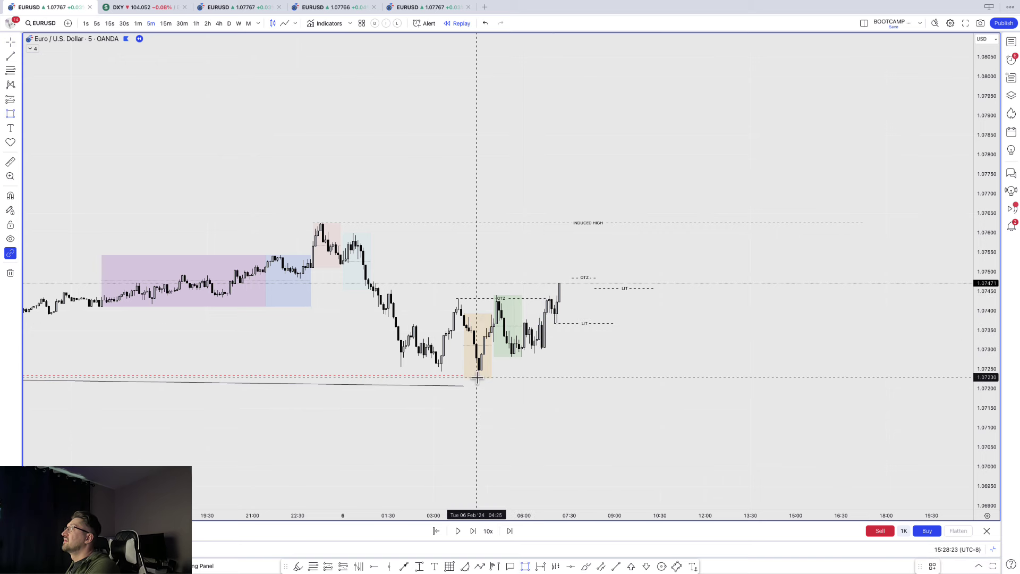
{"action": "left_click_drag", "start_coordinate": [476, 378], "coordinate": [502, 300]}
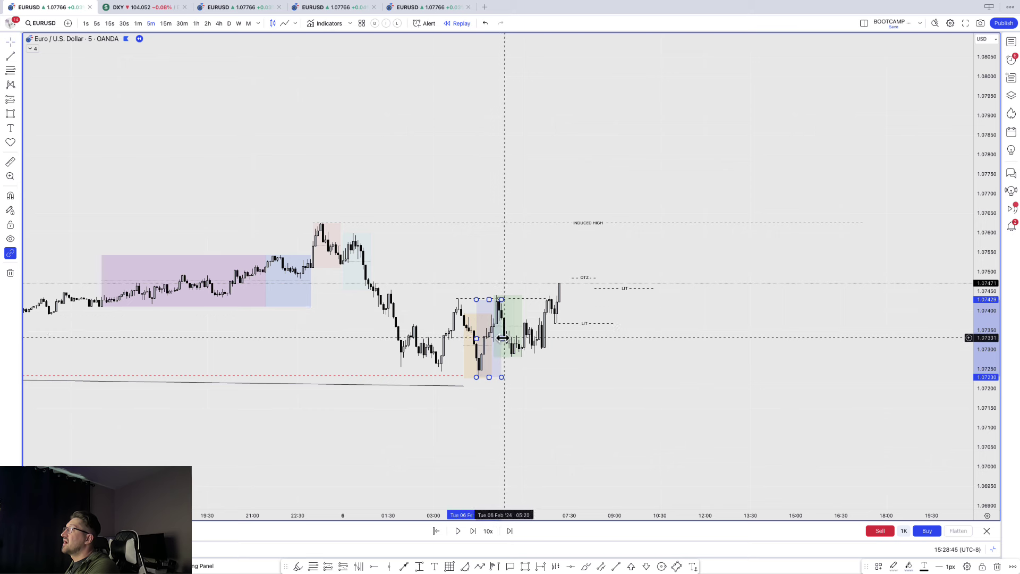
{"action": "key", "text": "Delete"}
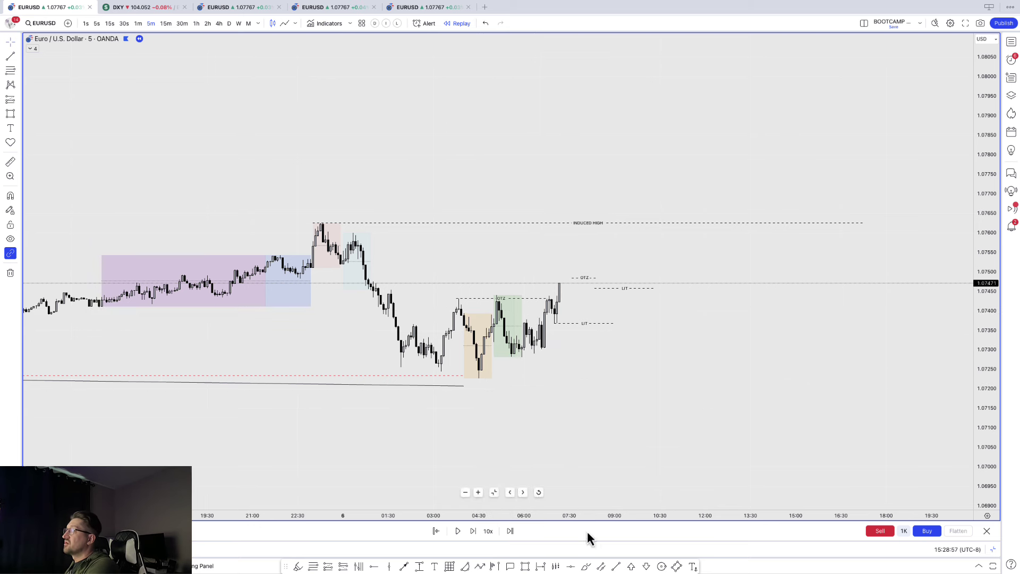
- Draw short freehand lines at the 03:50 swing high and 03:15 swing low
{"action": "left_click", "coordinate": [586, 566]}
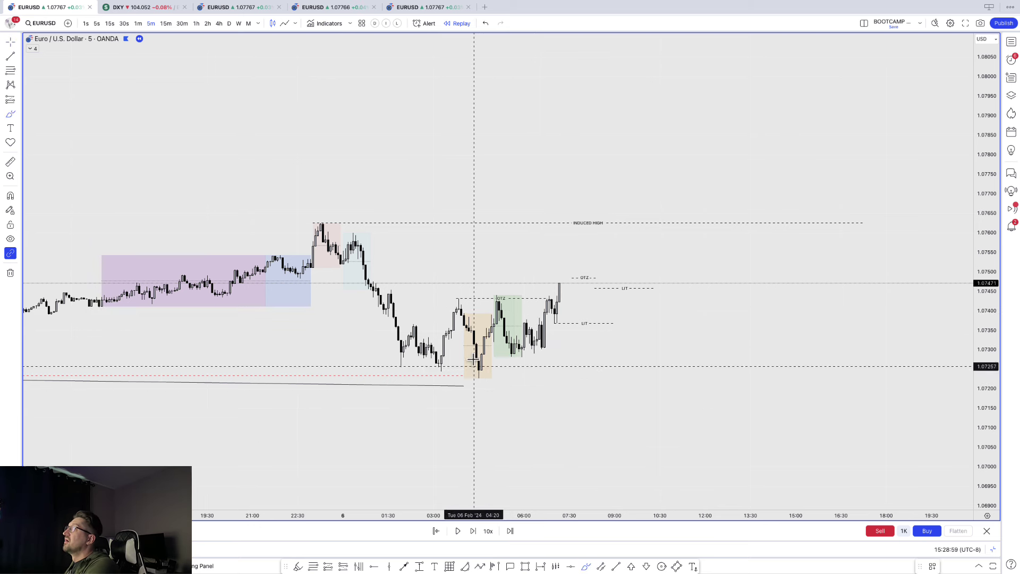
{"action": "left_click_drag", "start_coordinate": [474, 298], "coordinate": [441, 299]}
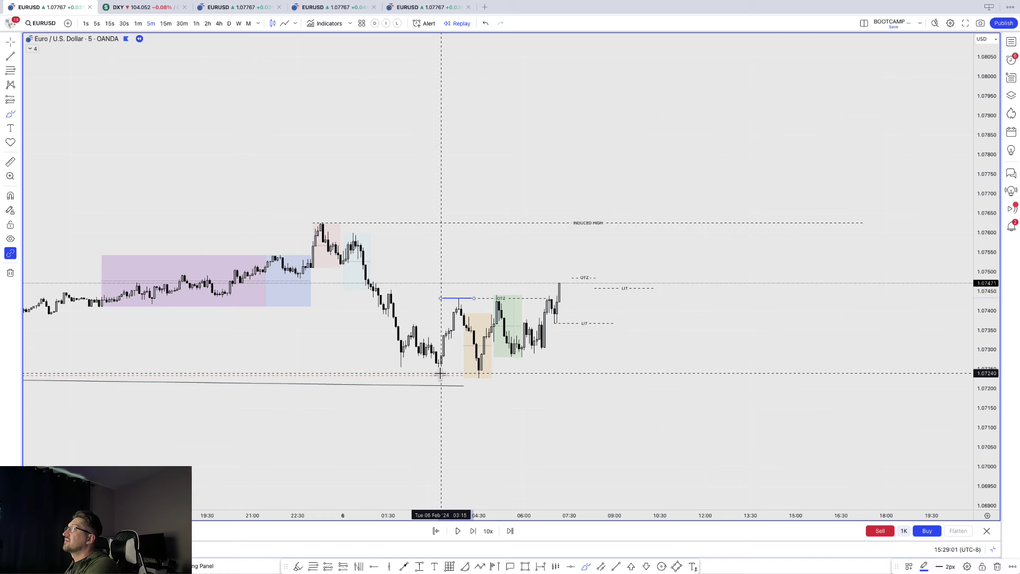
{"action": "left_click_drag", "start_coordinate": [431, 370], "coordinate": [459, 369]}
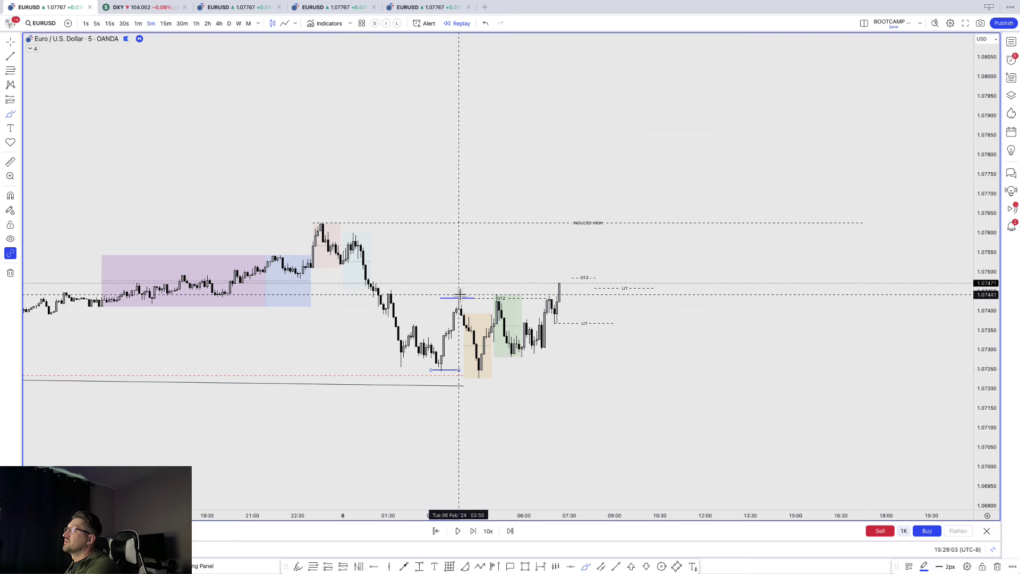
- Circle the swing-high candle and OTZ label freehand, undo both strokes, and exit the brush
{"action": "left_click_drag", "start_coordinate": [454, 302], "coordinate": [456, 287]}
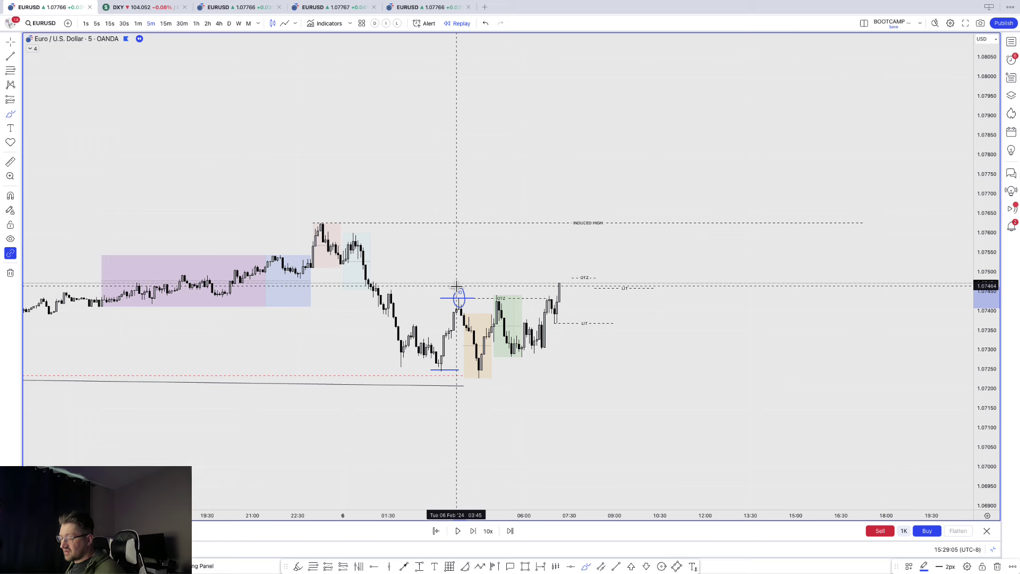
{"action": "key", "text": "super+z"}
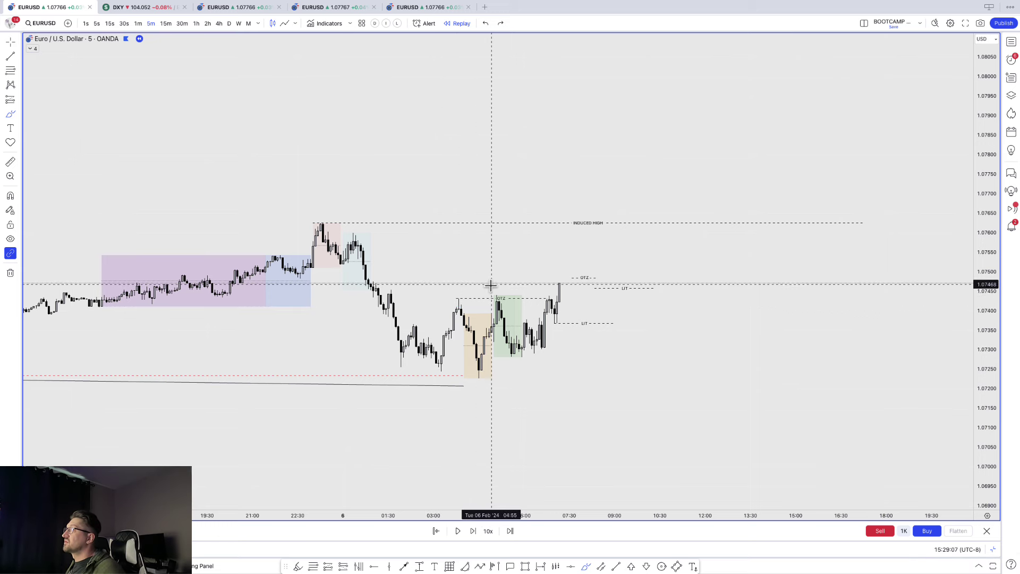
{"action": "mouse_move", "coordinate": [501, 292]}
{"action": "left_mouse_down"}
{"action": "mouse_move", "coordinate": [487, 292]}
{"action": "mouse_move", "coordinate": [509, 301]}
{"action": "mouse_move", "coordinate": [501, 294]}
{"action": "mouse_move", "coordinate": [511, 392]}
{"action": "left_mouse_up"}
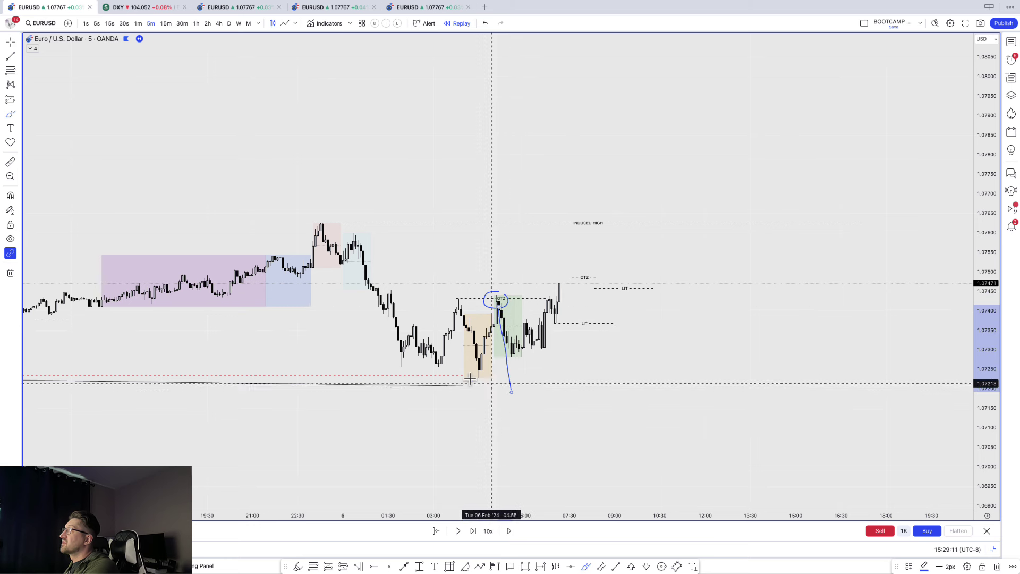
{"action": "key", "text": "ctrl+z"}
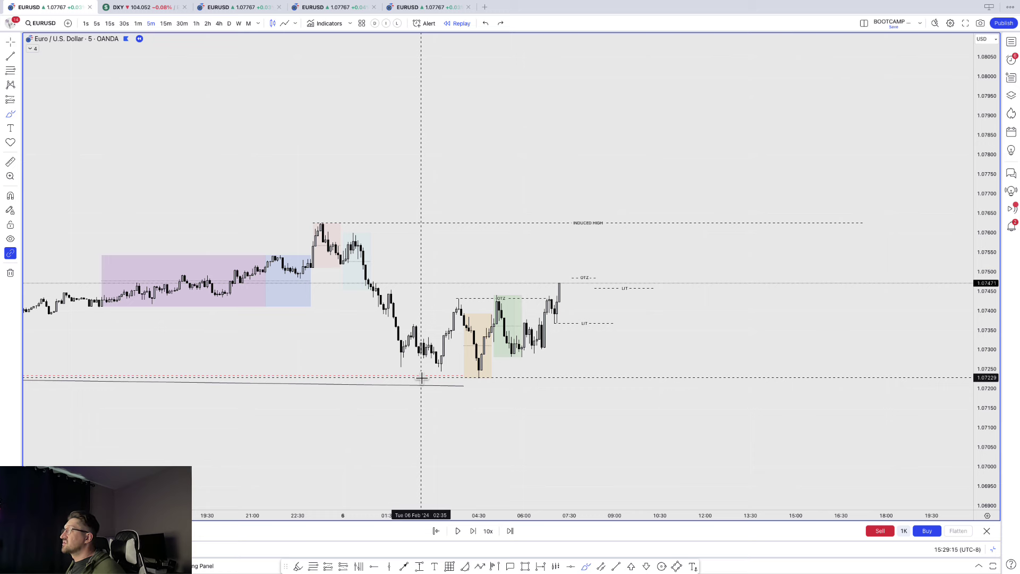
{"action": "key", "text": "Escape"}
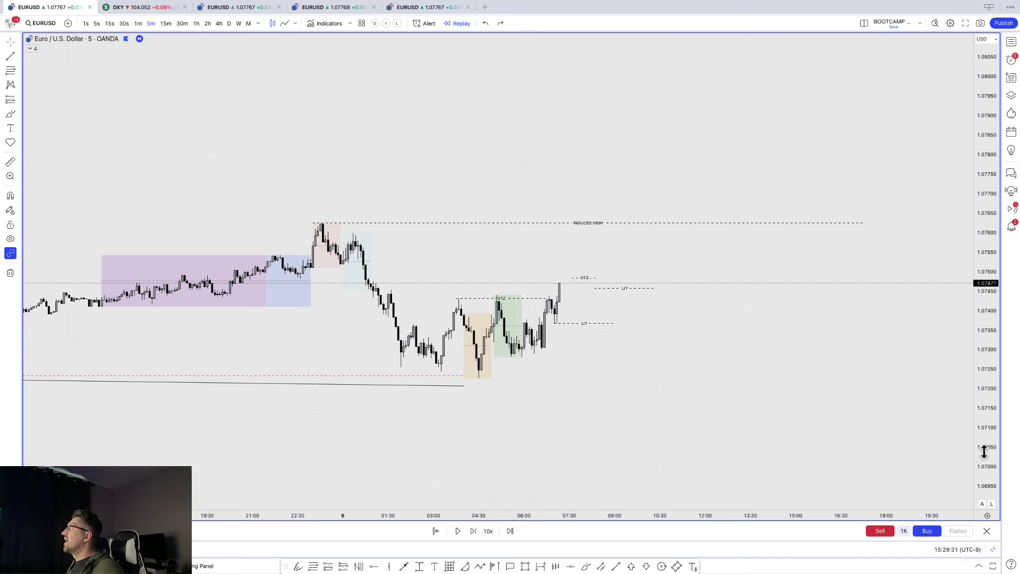
- Stretch the chart vertically and nudge the lower LIT line slightly higher
{"action": "left_click_drag", "start_coordinate": [984, 451], "coordinate": [986, 372]}
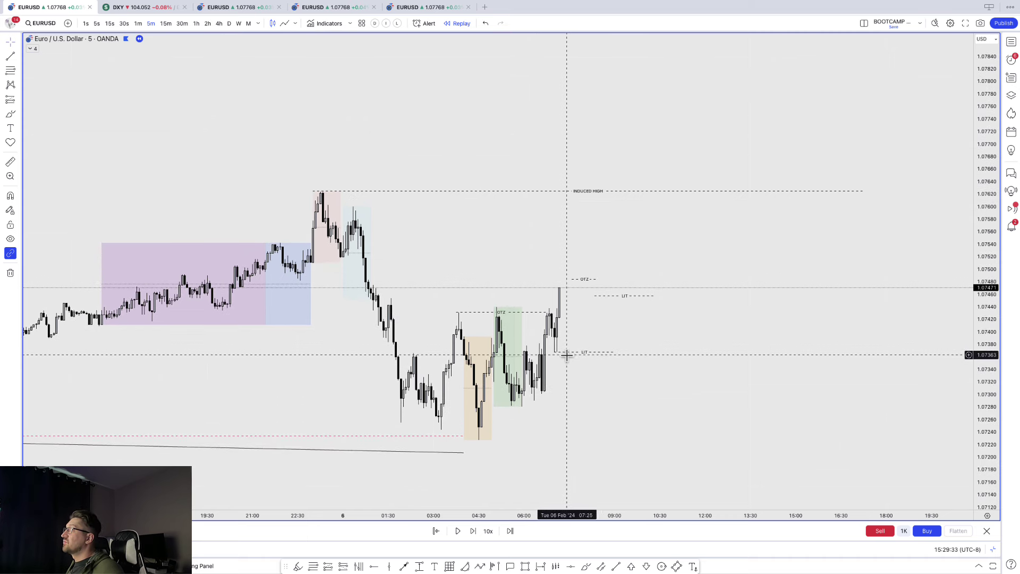
{"action": "left_click", "coordinate": [606, 353]}
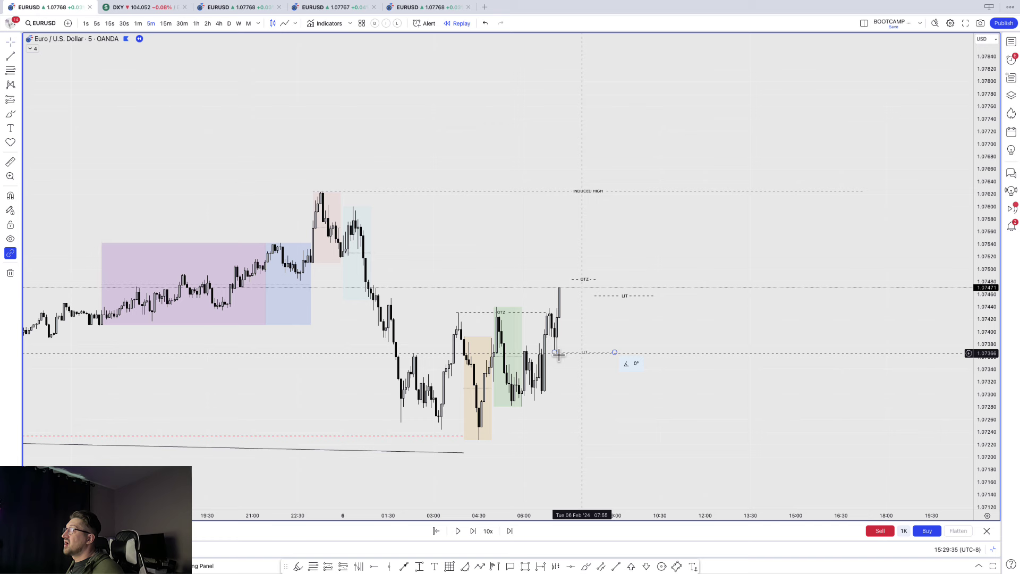
{"action": "left_click_drag", "start_coordinate": [558, 355], "coordinate": [559, 353]}
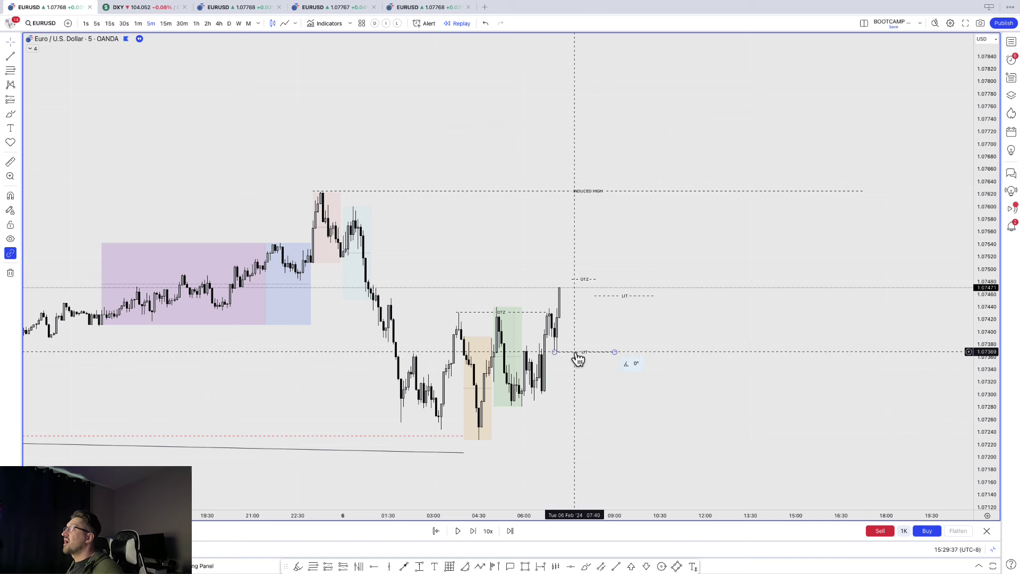
{"action": "left_click", "coordinate": [506, 337]}
- Pan to recentre the recent candles and select the OTZ line
{"action": "scroll", "coordinate": [519, 327], "scroll_direction": "right", "scroll_amount": 5}
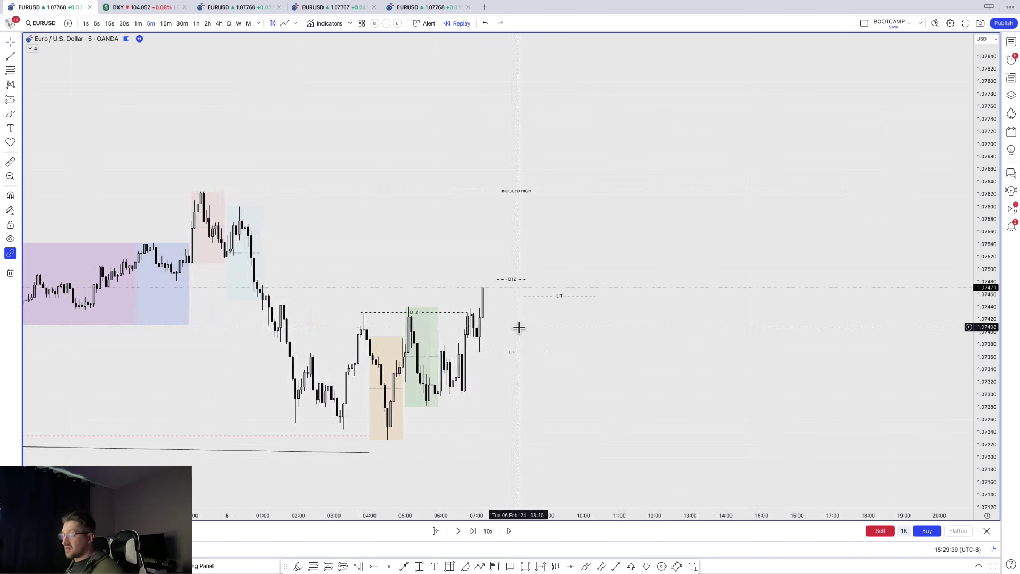
{"action": "scroll", "coordinate": [518, 328], "scroll_direction": "right", "scroll_amount": 2}
{"action": "left_click_drag", "start_coordinate": [517, 329], "coordinate": [604, 305]}
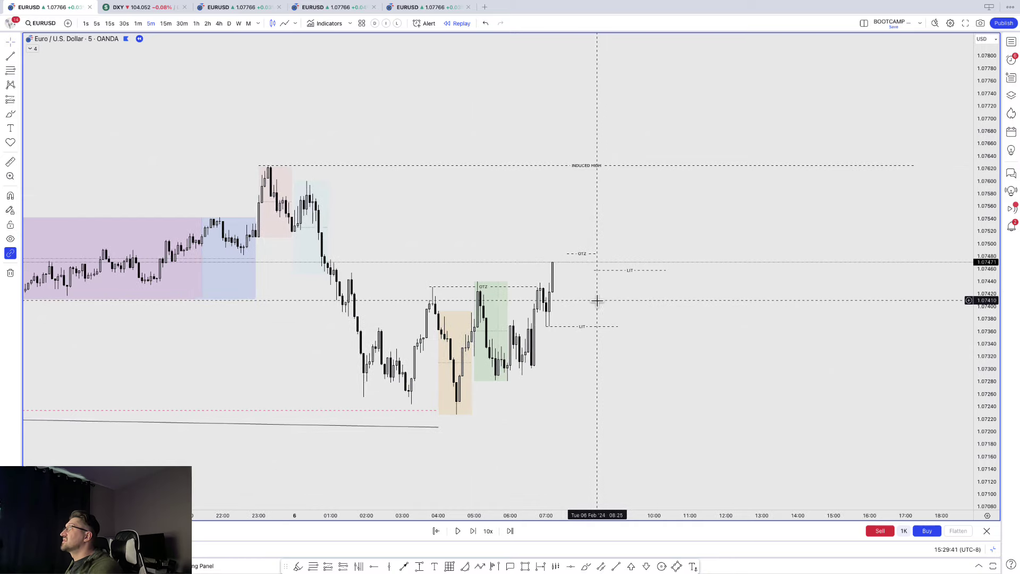
{"action": "scroll", "coordinate": [595, 298], "scroll_direction": "right", "scroll_amount": 3}
{"action": "left_click", "coordinate": [456, 289]}
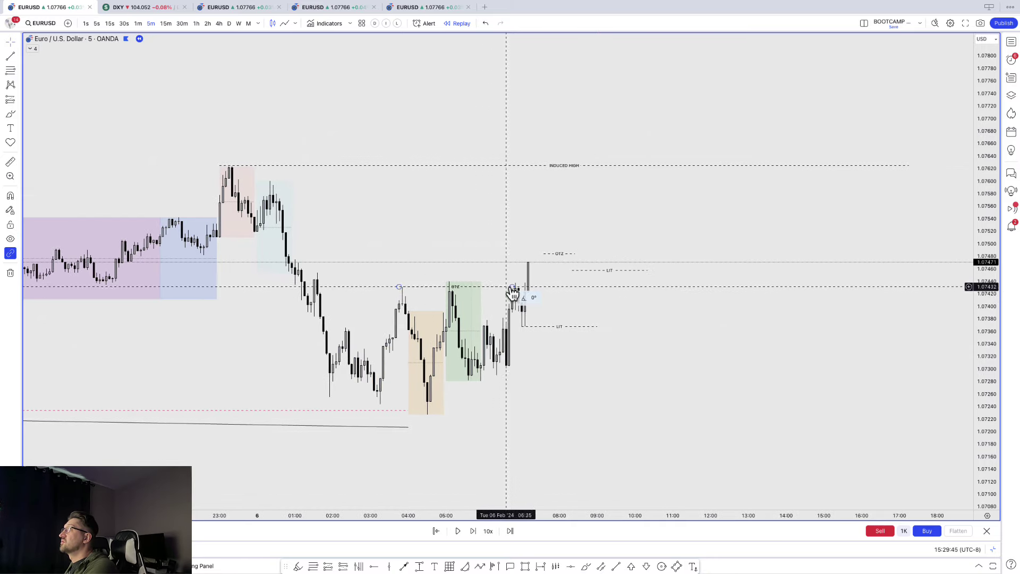
{"action": "left_click", "coordinate": [430, 391]}
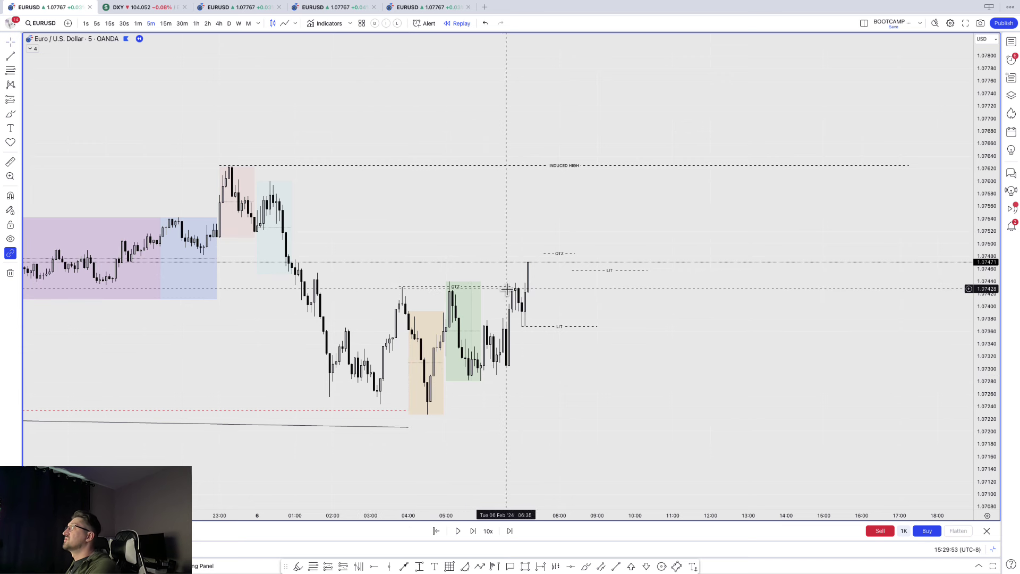
{"action": "left_click_drag", "start_coordinate": [512, 287], "coordinate": [528, 289]}
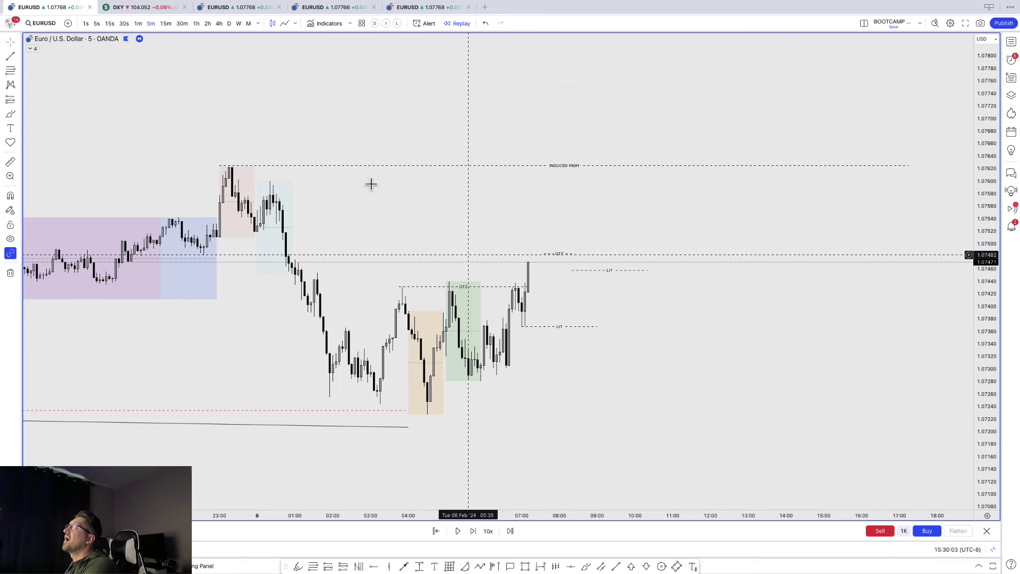
- Check the 15-minute chart, return to 5-minute, and place the lower LIT line near 1.07362
{"action": "left_click", "coordinate": [166, 23]}
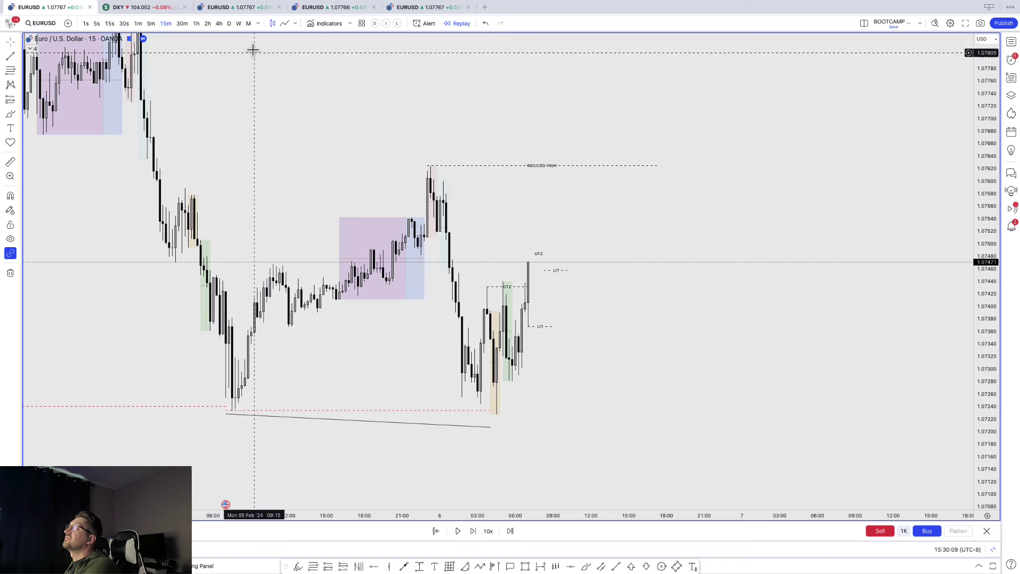
{"action": "left_click", "coordinate": [151, 24]}
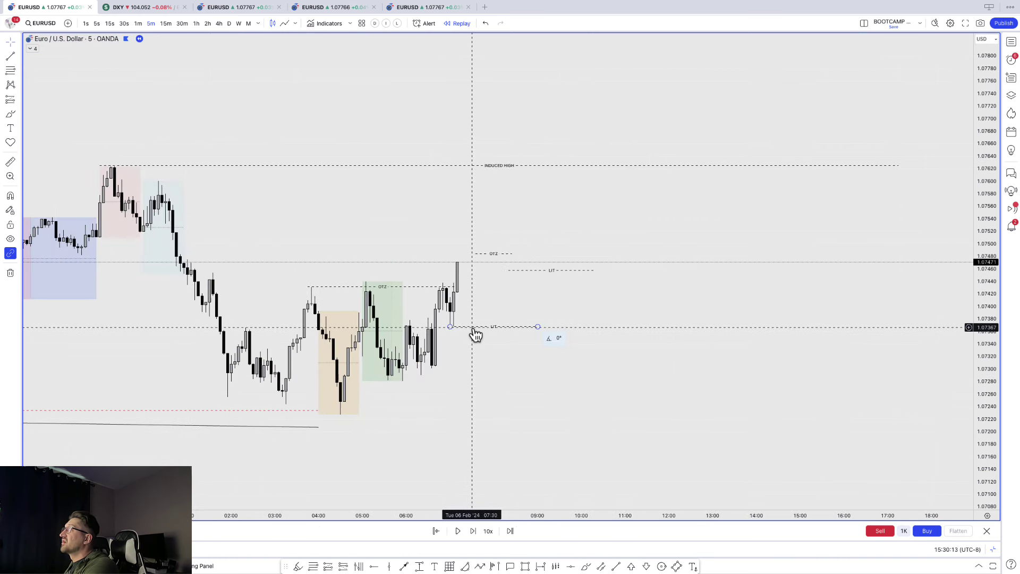
{"action": "left_click_drag", "start_coordinate": [473, 330], "coordinate": [473, 338]}
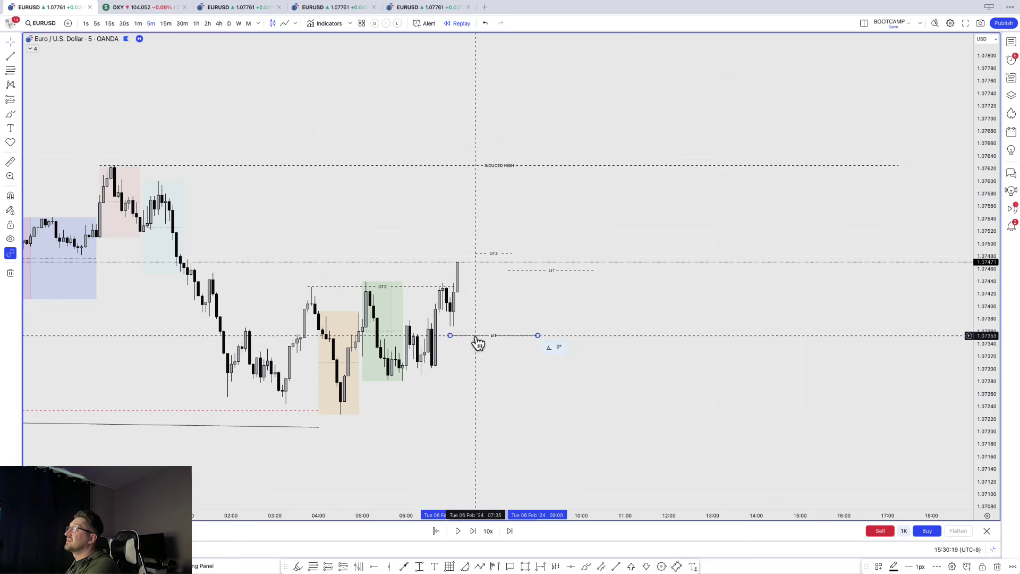
{"action": "left_click_drag", "start_coordinate": [478, 343], "coordinate": [508, 320]}
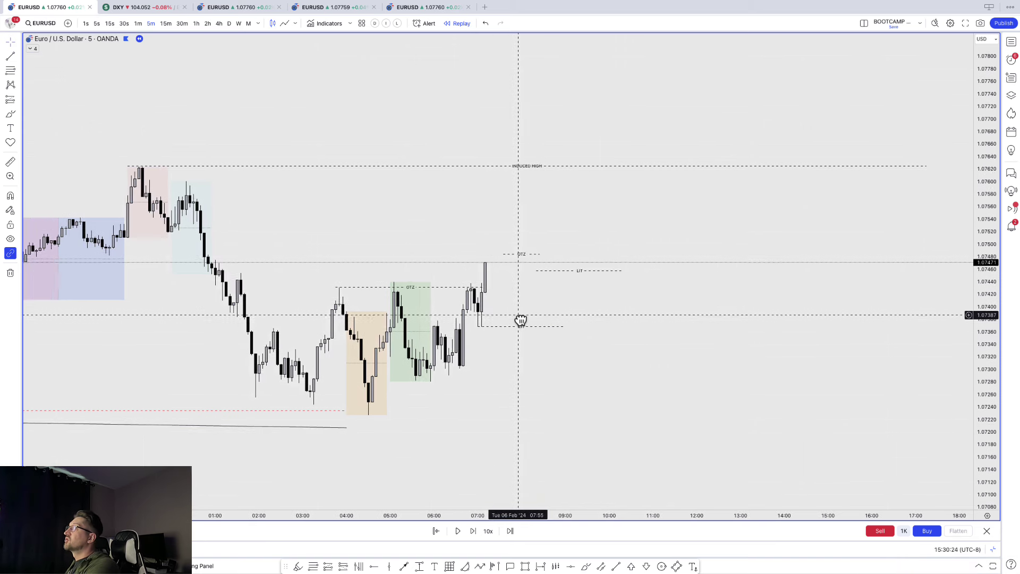
- Advance the replay eight more 5-minute candles
{"action": "left_click", "coordinate": [473, 534]}
{"action": "left_click", "coordinate": [473, 533]}
{"action": "left_click", "coordinate": [473, 534]}
{"action": "left_click", "coordinate": [473, 534]}
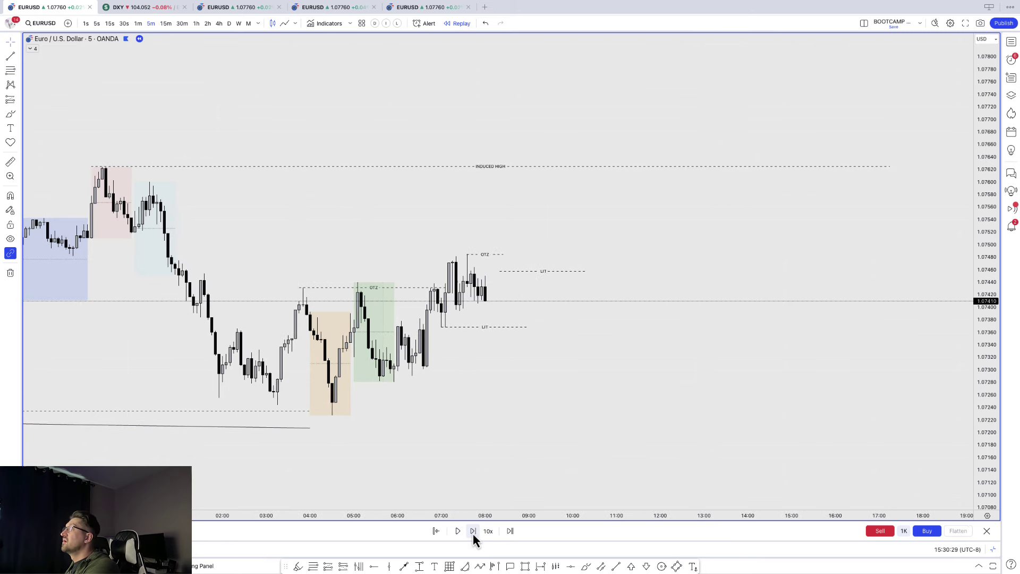
{"action": "left_click", "coordinate": [473, 534]}
{"action": "left_click", "coordinate": [473, 533]}
{"action": "left_click", "coordinate": [473, 533]}
{"action": "left_click", "coordinate": [473, 533]}
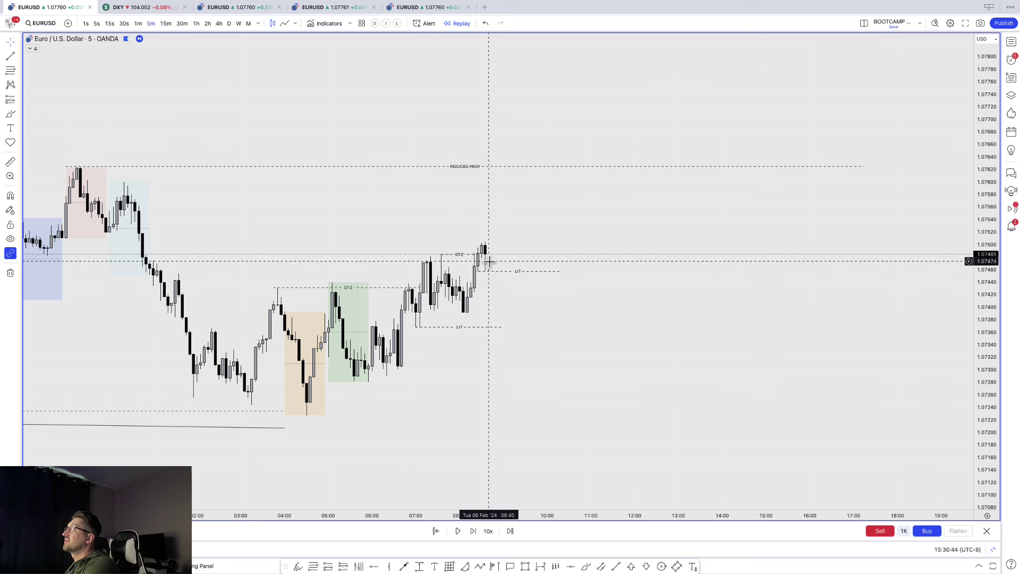
- Drag the lower LIT line's end farther right into the empty future area
{"action": "left_click", "coordinate": [519, 272]}
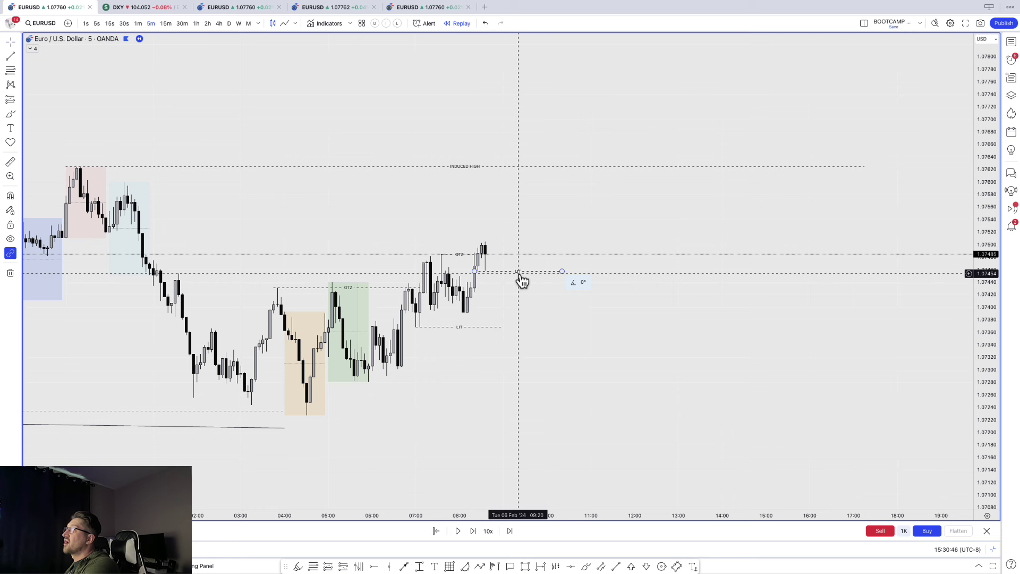
{"action": "left_click", "coordinate": [503, 327]}
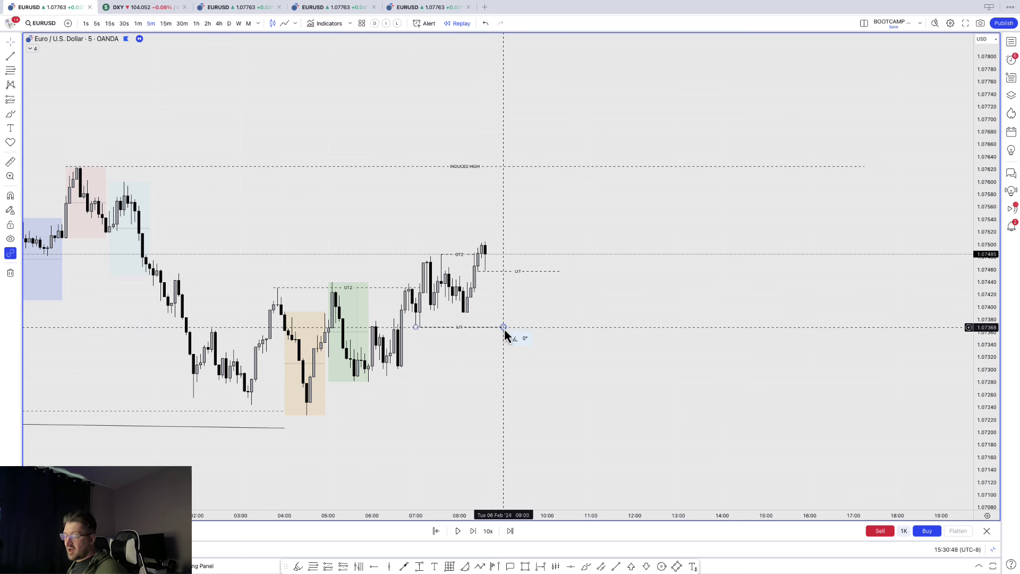
{"action": "left_click_drag", "start_coordinate": [505, 330], "coordinate": [559, 336]}
{"action": "scroll", "coordinate": [584, 330], "scroll_direction": "down", "scroll_amount": 1}
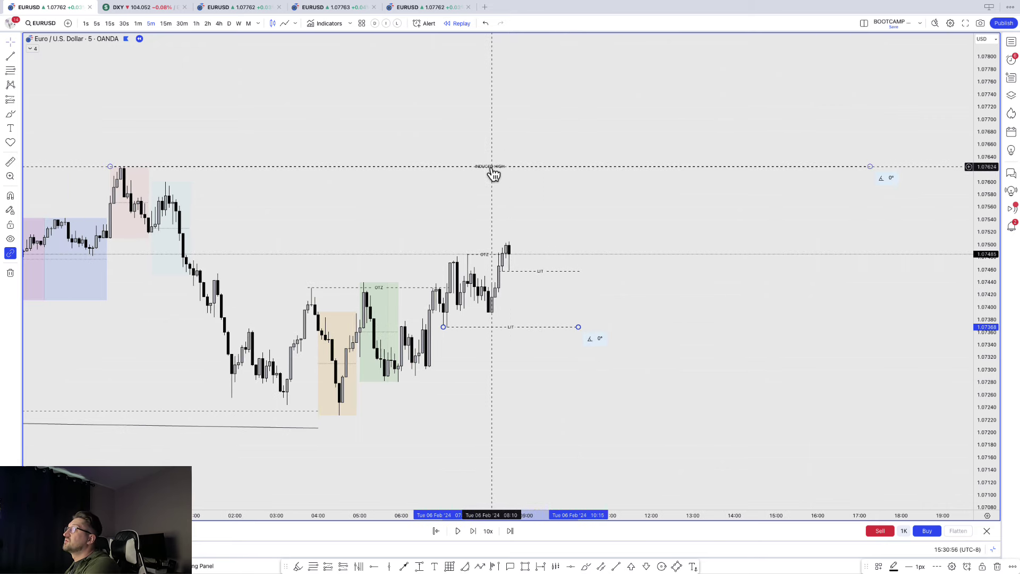
{"action": "left_click", "coordinate": [611, 367]}
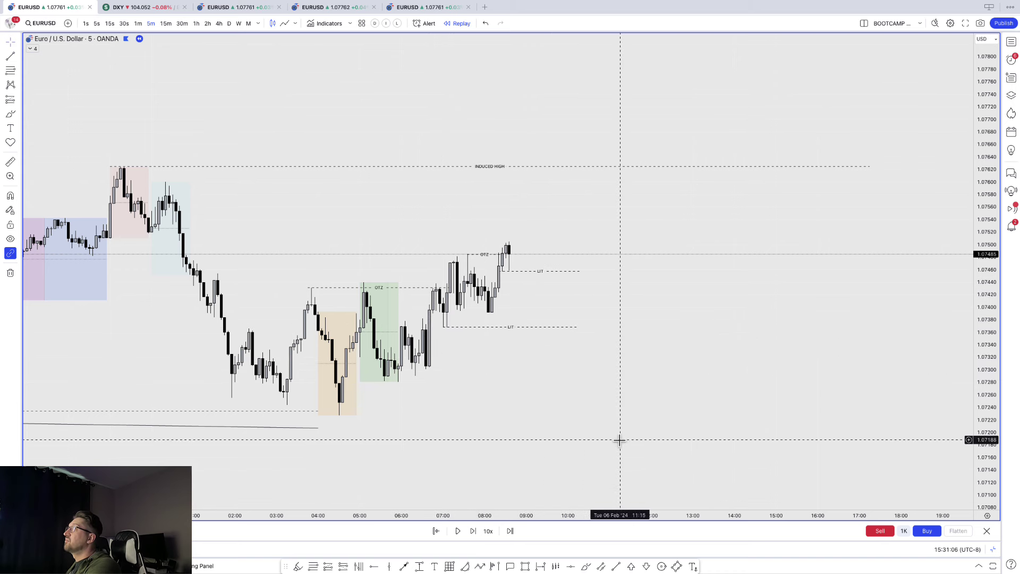
- Advance the replay six candles
{"action": "left_click", "coordinate": [473, 531]}
{"action": "left_click", "coordinate": [473, 532]}
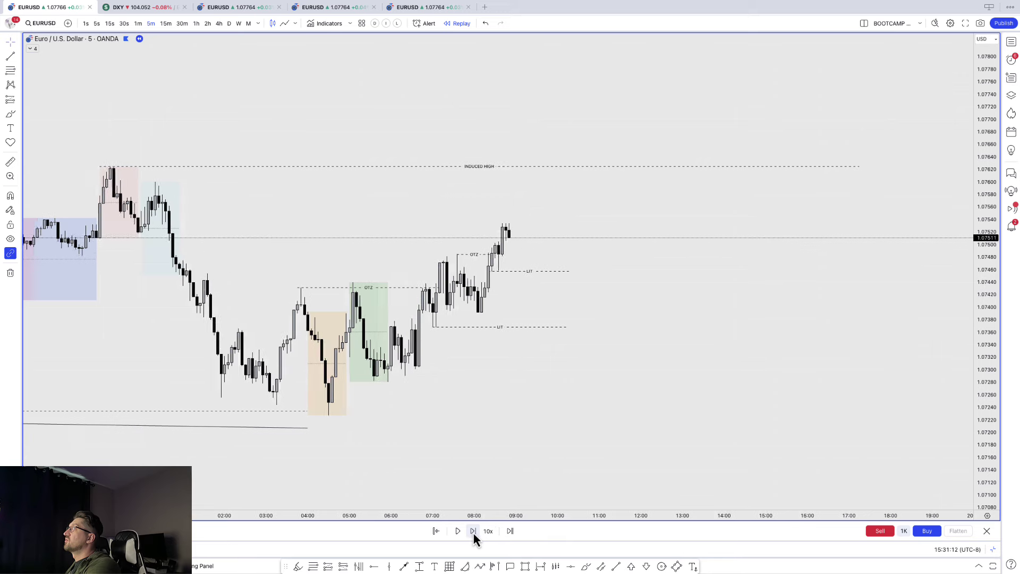
{"action": "left_click", "coordinate": [473, 531]}
{"action": "left_click", "coordinate": [472, 532]}
{"action": "left_click", "coordinate": [473, 531]}
{"action": "left_click", "coordinate": [473, 531]}
{"action": "left_click", "coordinate": [473, 531]}
{"action": "left_click", "coordinate": [473, 532]}
{"action": "left_click", "coordinate": [472, 532]}
{"action": "left_click", "coordinate": [473, 532]}
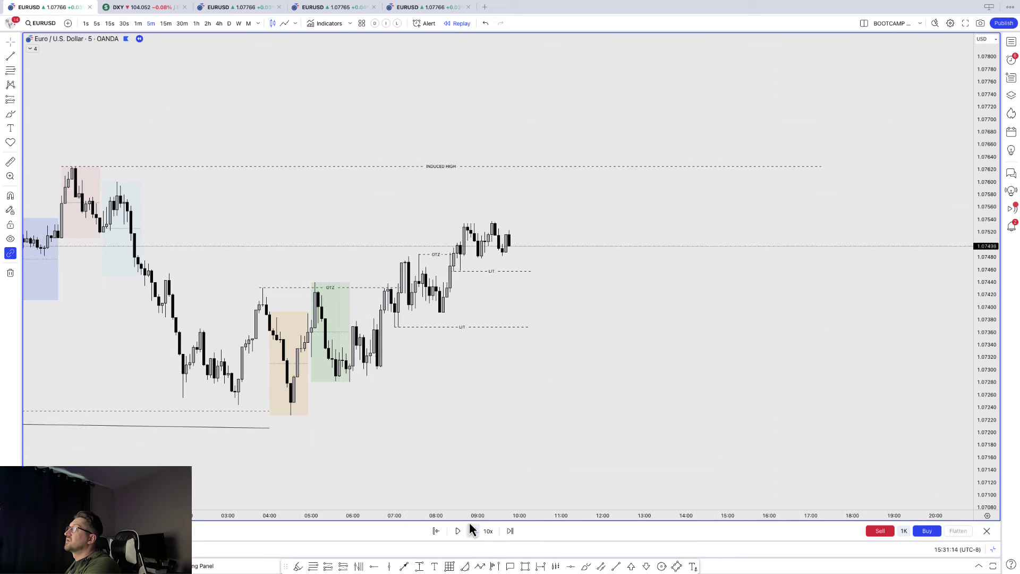
- Draw a rising trend line under the pullback lows, above the lower LIT line
{"action": "left_click", "coordinate": [617, 568]}
{"action": "left_click", "coordinate": [391, 334]}
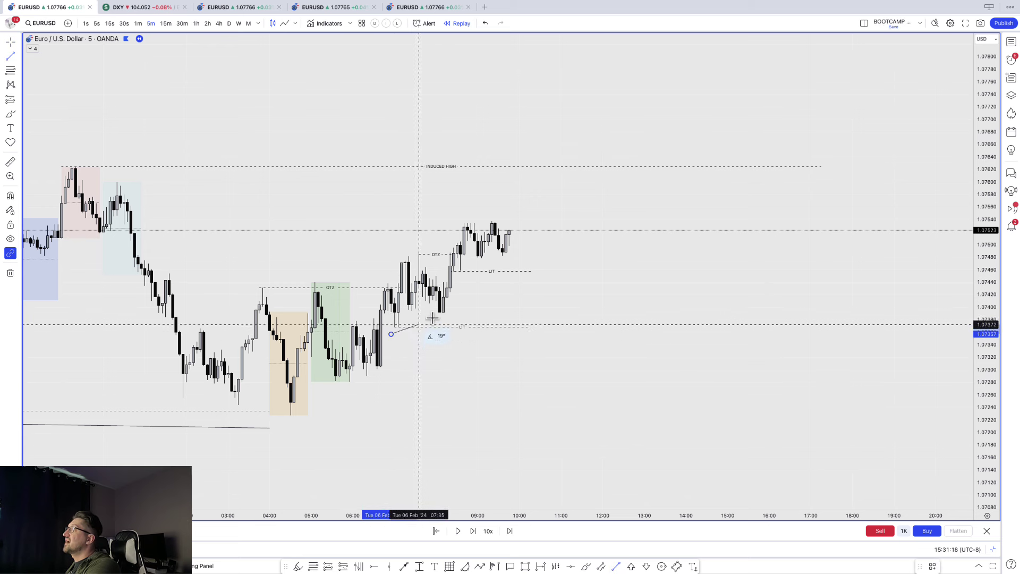
{"action": "left_click", "coordinate": [450, 312]}
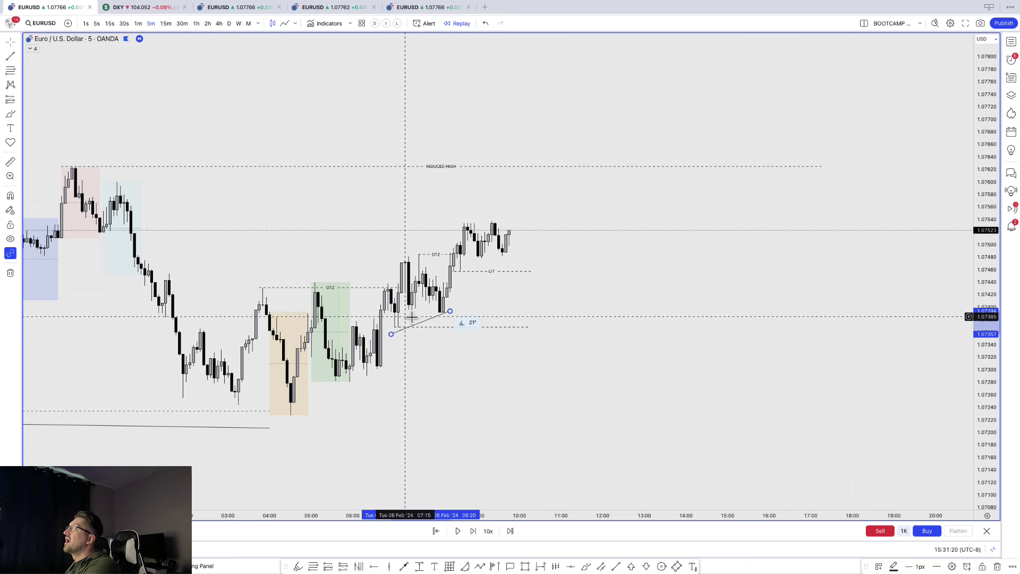
{"action": "left_click_drag", "start_coordinate": [451, 311], "coordinate": [440, 300]}
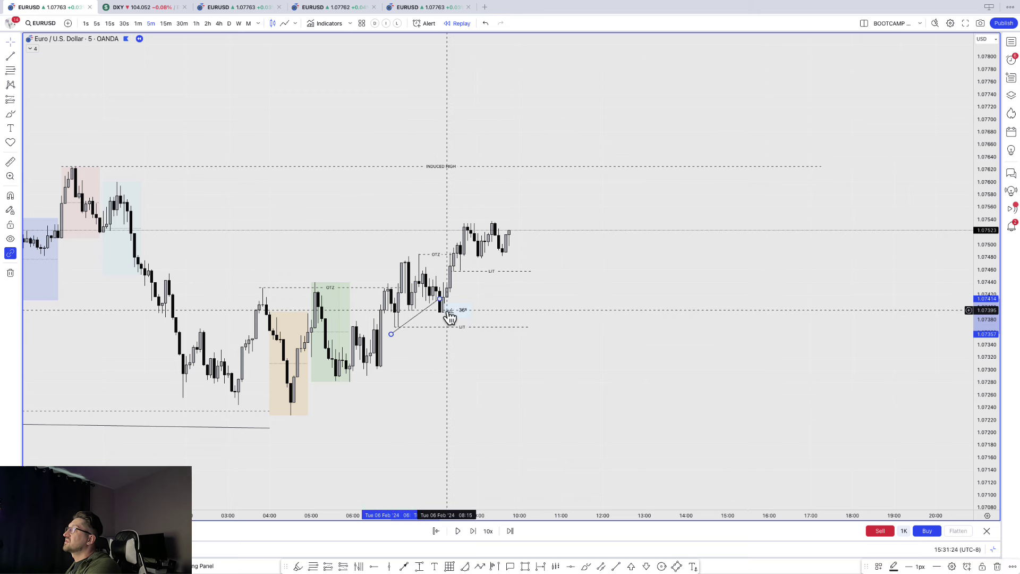
{"action": "left_click", "coordinate": [449, 327]}
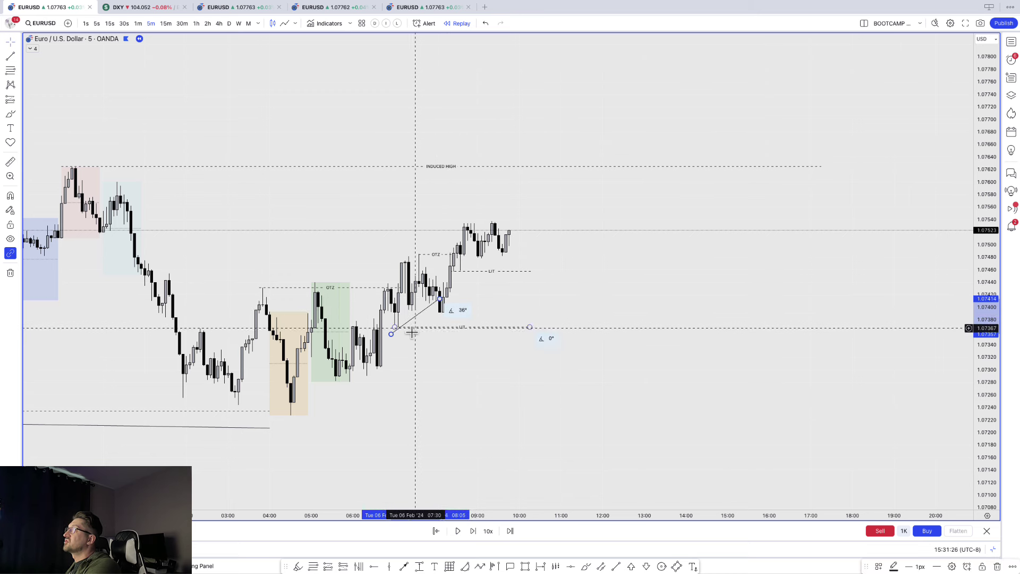
{"action": "left_click", "coordinate": [456, 334]}
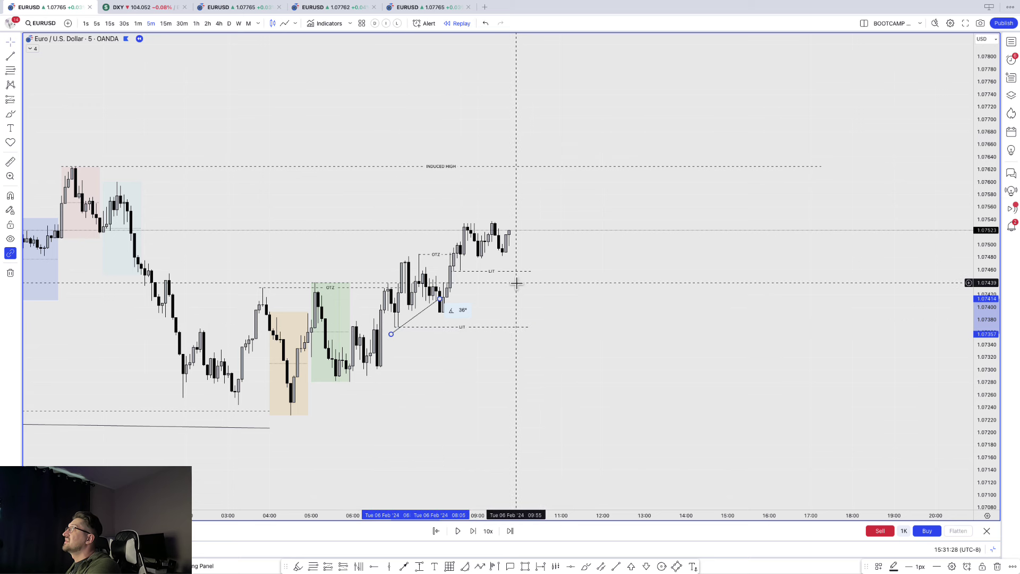
- Draw a second trend line across the recent candles, then undo it
{"action": "left_click", "coordinate": [618, 569]}
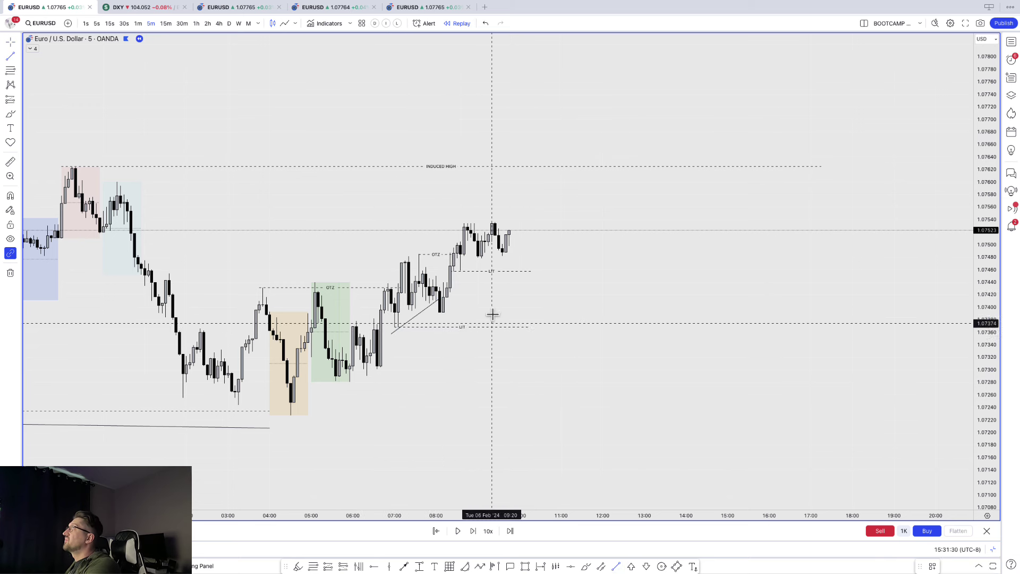
{"action": "left_click", "coordinate": [454, 275]}
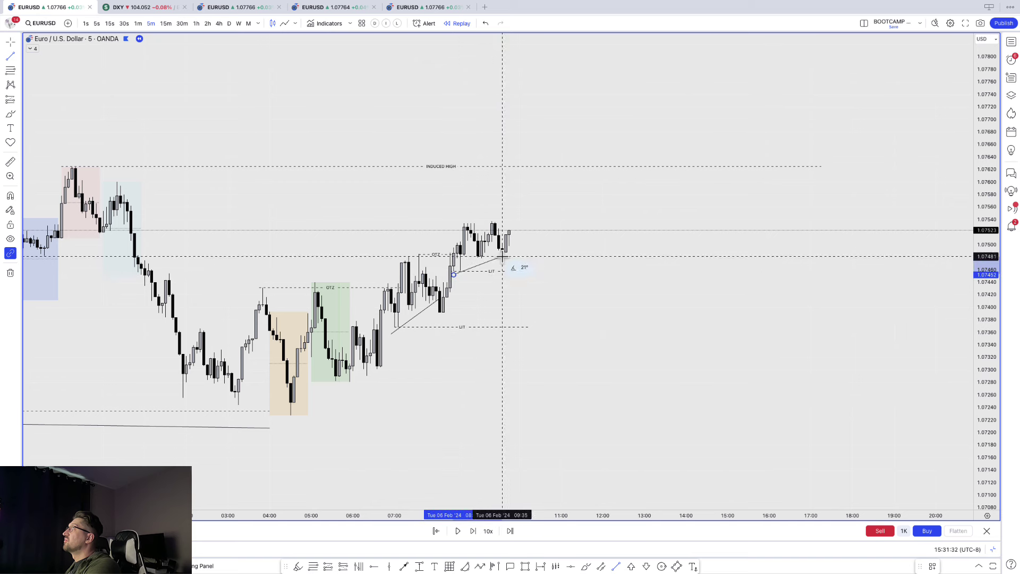
{"action": "left_click", "coordinate": [516, 250]}
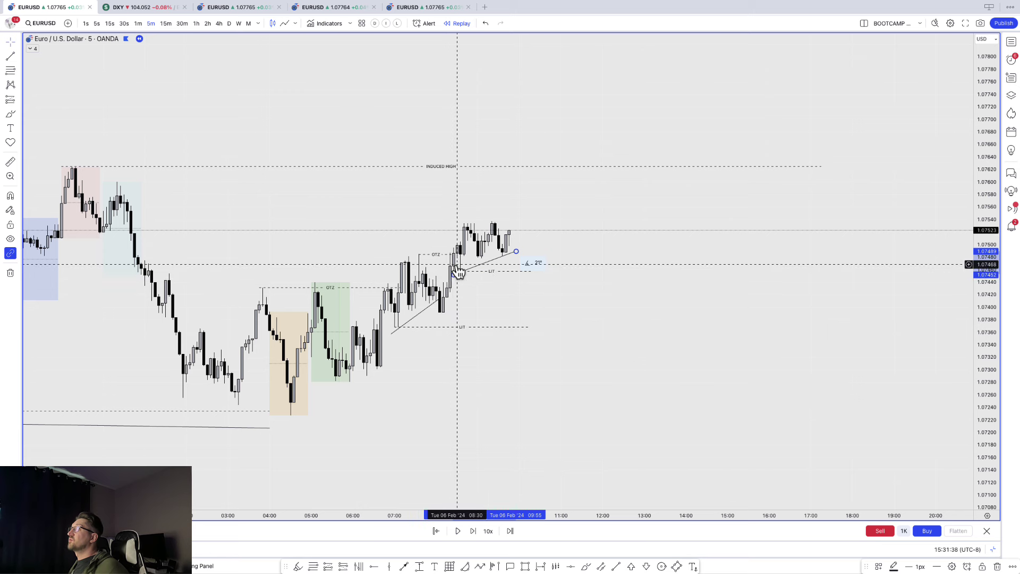
{"action": "key", "text": "ctrl+z"}
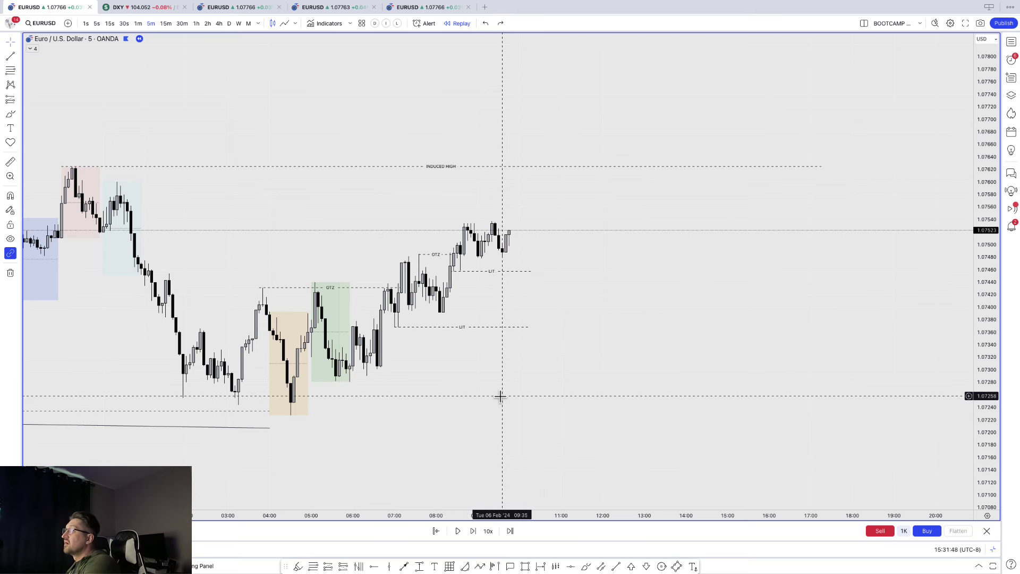
- Scroll and pan through earlier price history, rescaling the price axis to see more range
{"action": "scroll", "coordinate": [527, 306], "scroll_direction": "down", "scroll_amount": 2}
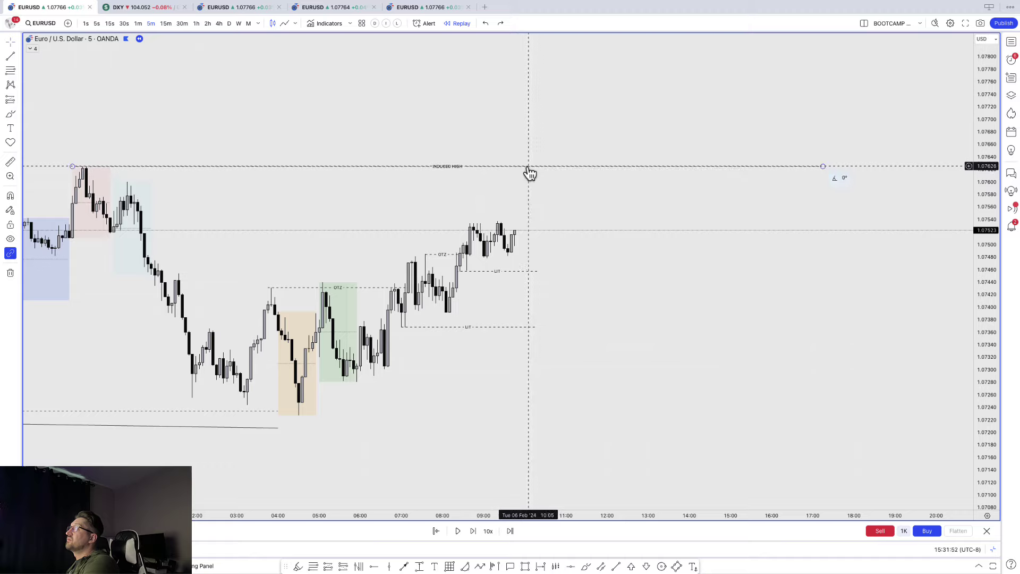
{"action": "scroll", "coordinate": [529, 172], "scroll_direction": "left", "scroll_amount": 10}
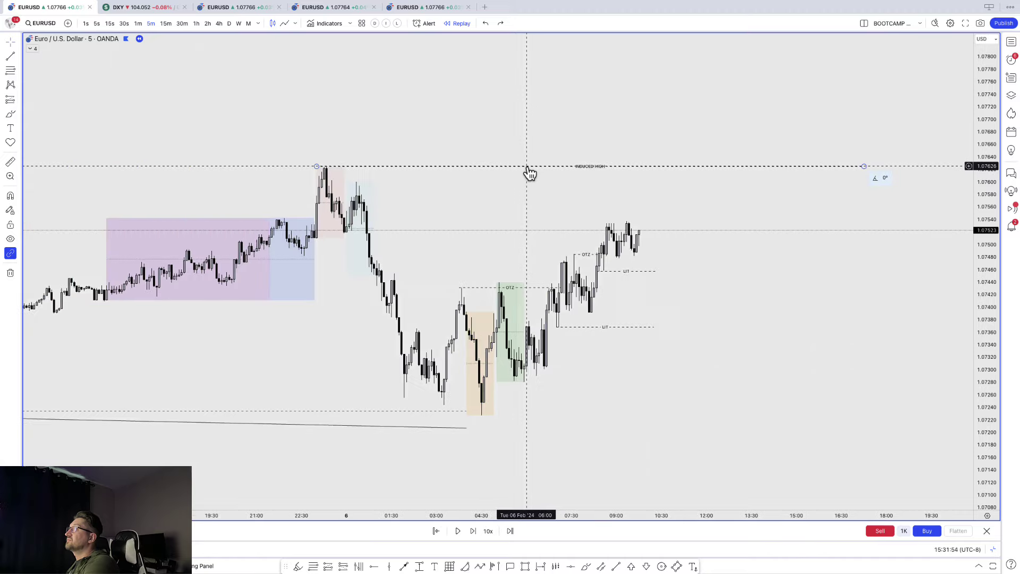
{"action": "left_click_drag", "start_coordinate": [986, 131], "coordinate": [986, 160]}
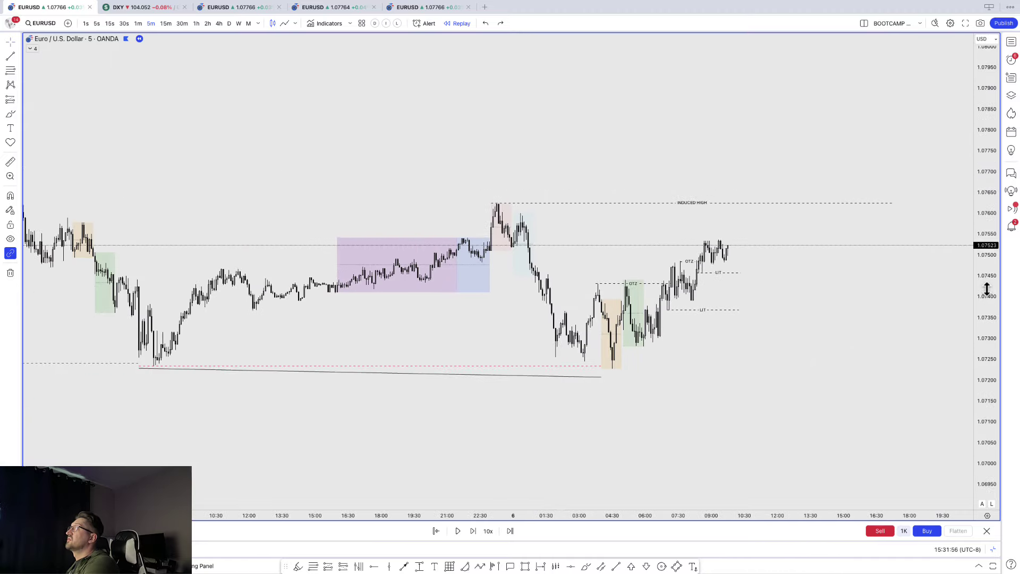
{"action": "scroll", "coordinate": [754, 308], "scroll_direction": "left", "scroll_amount": 10}
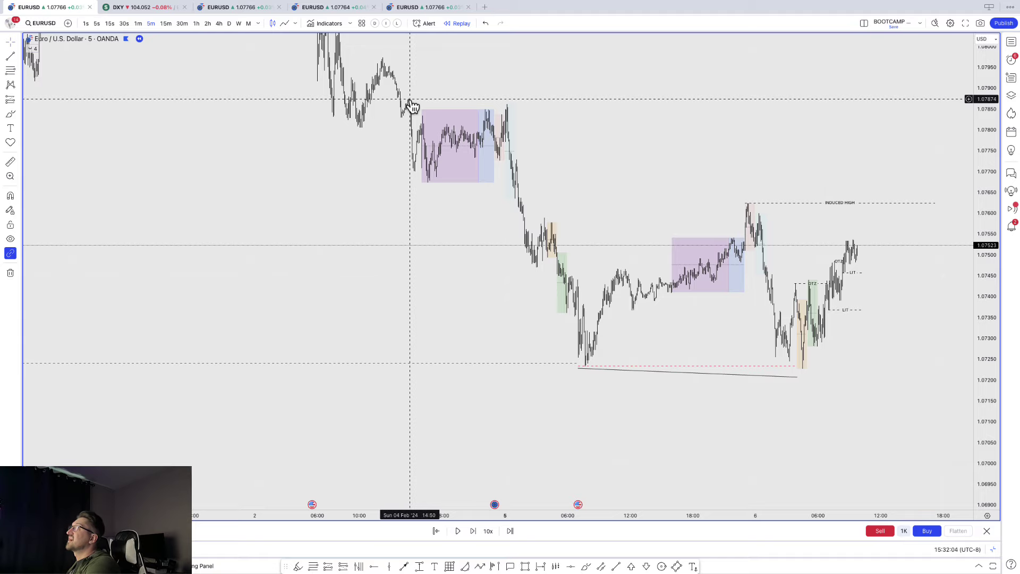
{"action": "scroll", "coordinate": [410, 100], "scroll_direction": "right", "scroll_amount": 15}
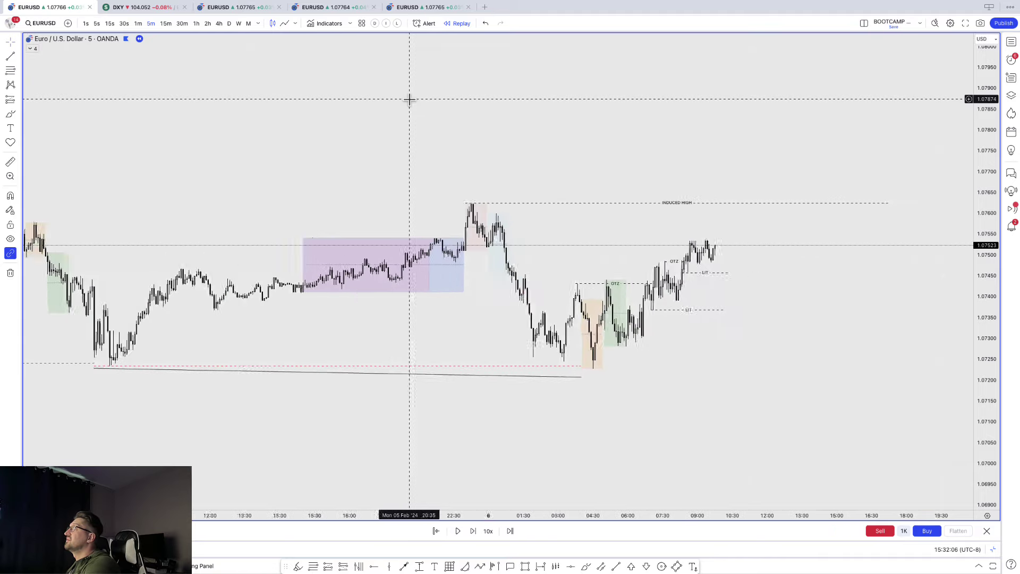
{"action": "left_click_drag", "start_coordinate": [763, 333], "coordinate": [861, 358]}
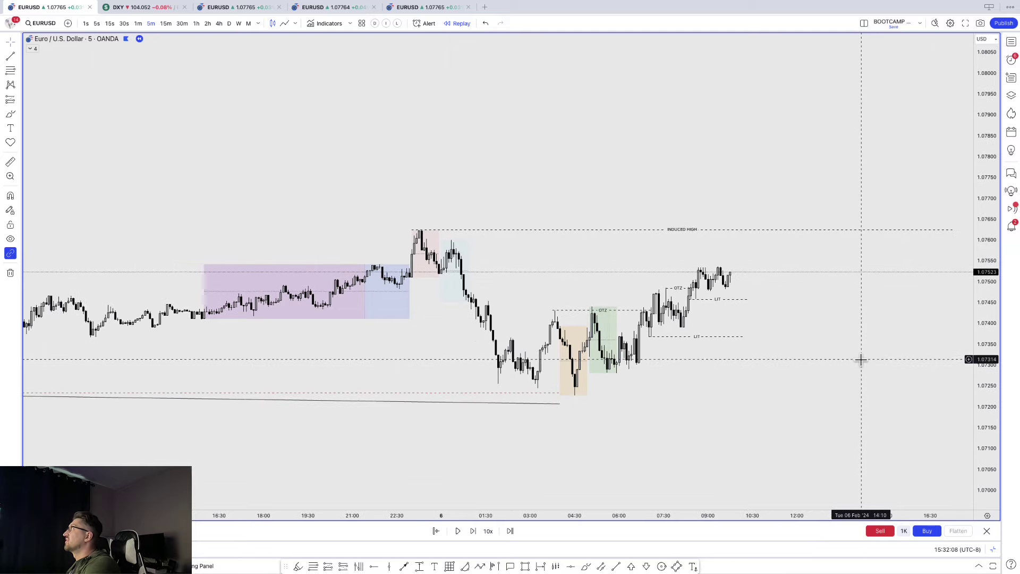
{"action": "left_click_drag", "start_coordinate": [989, 430], "coordinate": [989, 312]}
{"action": "mouse_move", "coordinate": [854, 351]}
{"action": "left_mouse_down"}
{"action": "mouse_move", "coordinate": [849, 330]}
{"action": "mouse_move", "coordinate": [847, 357]}
{"action": "left_mouse_up"}
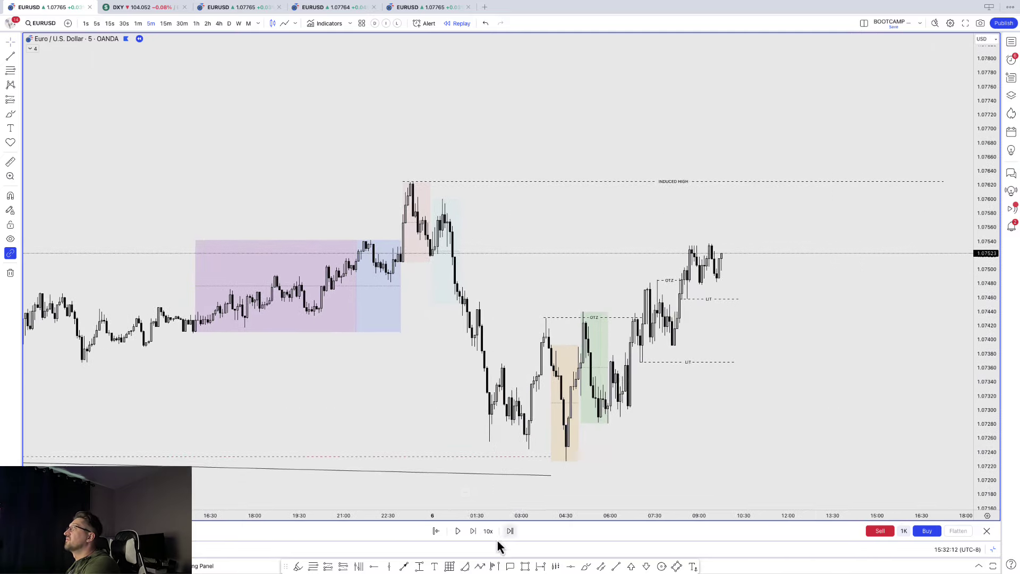
- Advance three candles as price spikes near 1.0756, then drops below the upper LIT to about 1.0744
{"action": "left_click", "coordinate": [473, 531]}
{"action": "left_click", "coordinate": [472, 531]}
{"action": "left_click", "coordinate": [473, 531]}
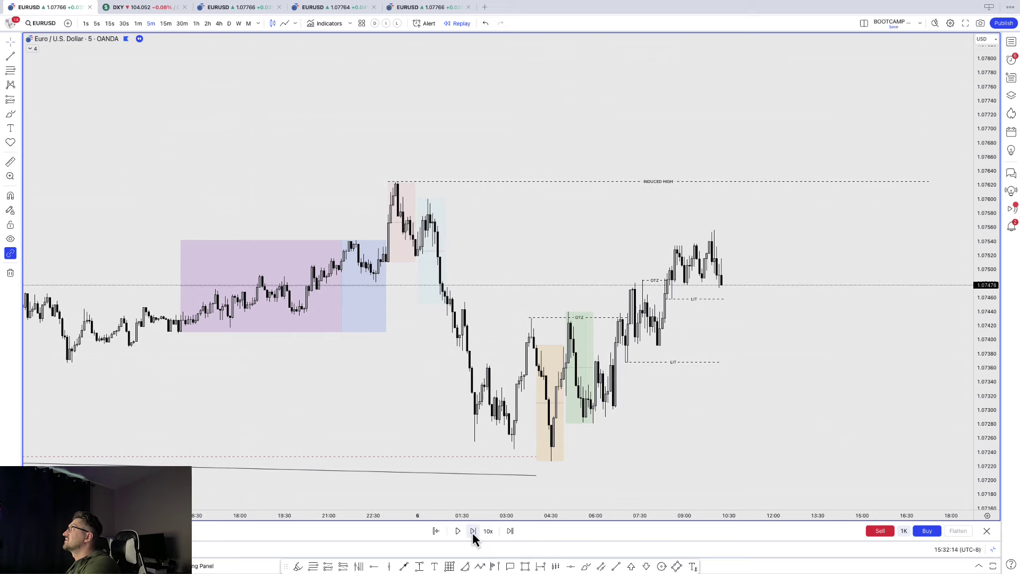
{"action": "left_click", "coordinate": [473, 530]}
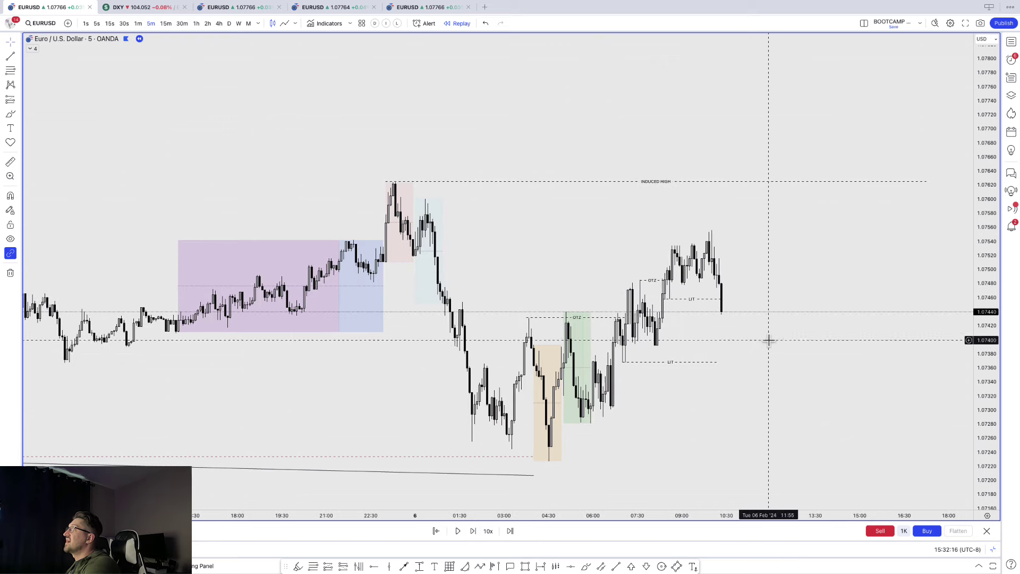
{"action": "left_click_drag", "start_coordinate": [770, 339], "coordinate": [661, 325]}
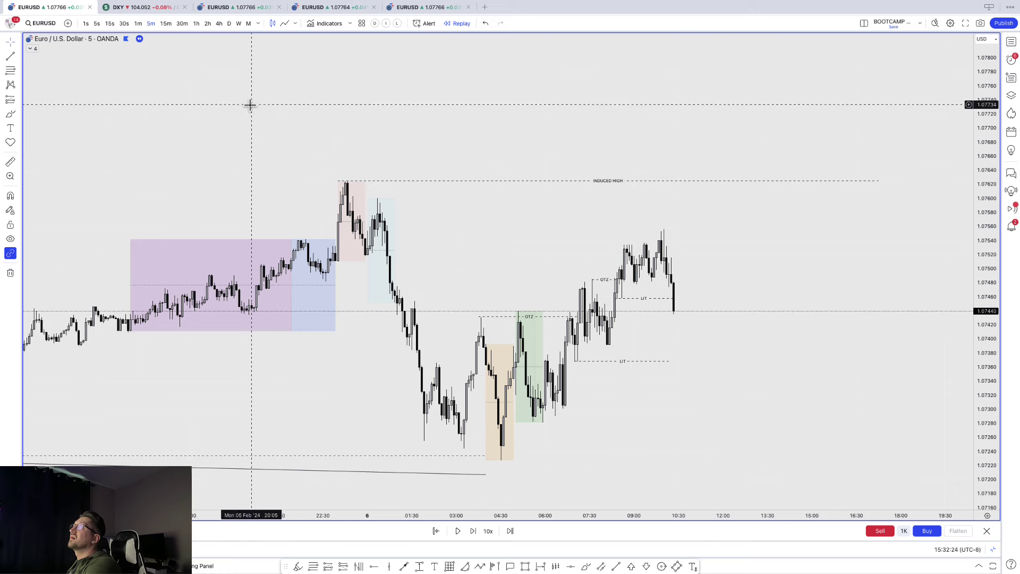
- Switch to 1-minute candles, stretch the price scale and advance the replay four candles
{"action": "left_click", "coordinate": [138, 23]}
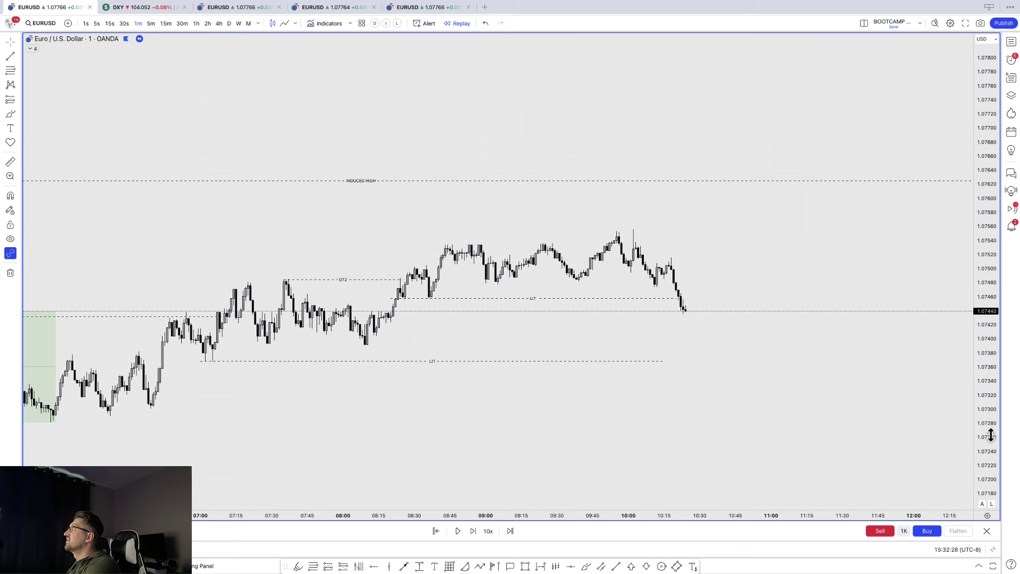
{"action": "left_click_drag", "start_coordinate": [991, 435], "coordinate": [990, 335]}
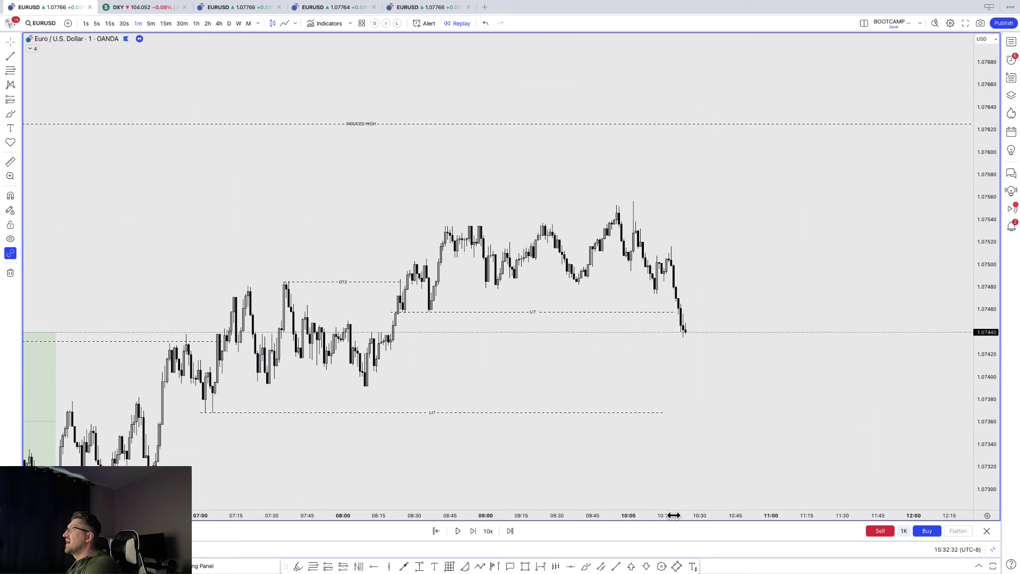
{"action": "left_click", "coordinate": [474, 534]}
{"action": "left_click", "coordinate": [474, 534]}
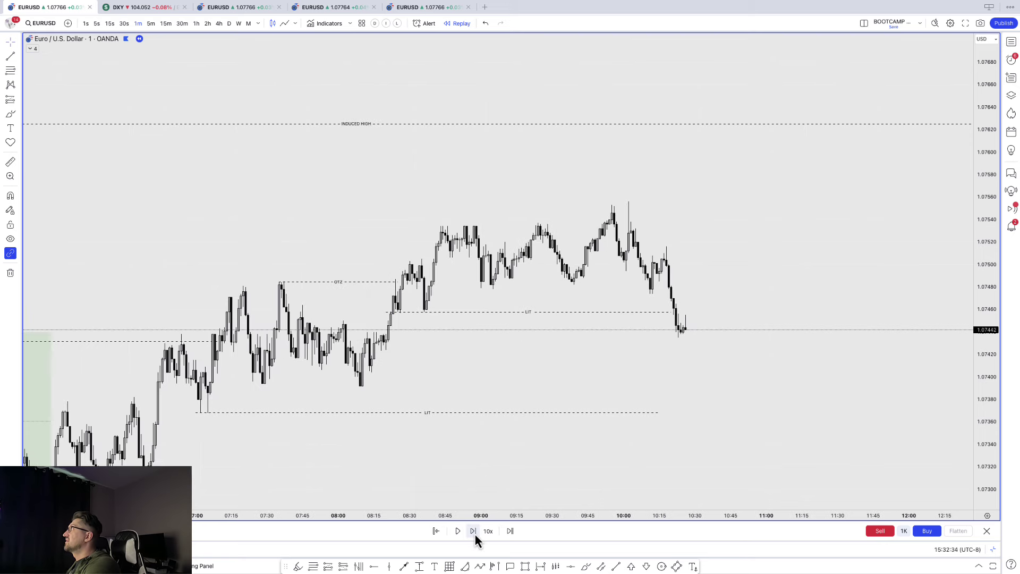
{"action": "left_click", "coordinate": [474, 534]}
{"action": "left_click", "coordinate": [474, 533]}
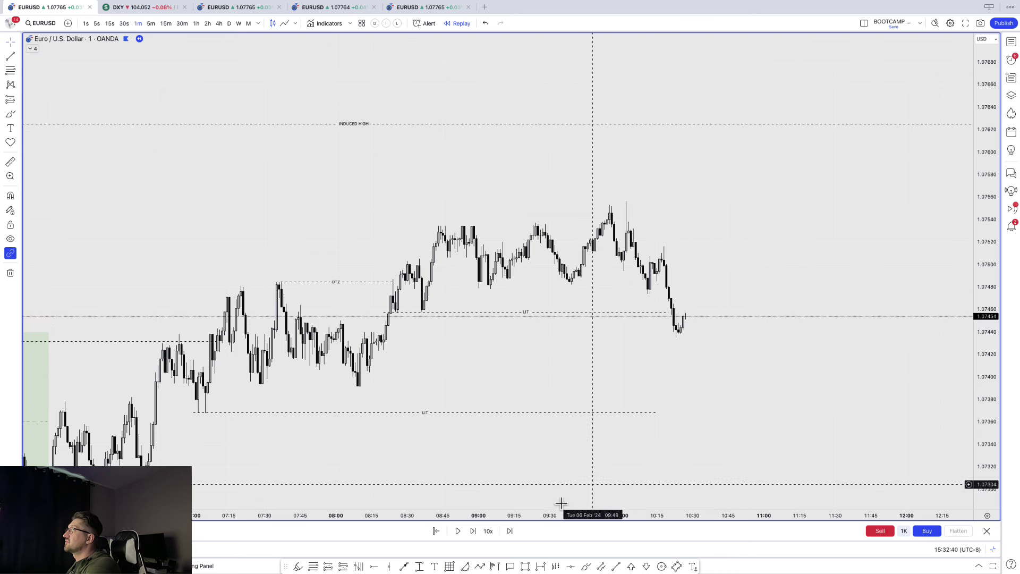
- Advance five more candles as price rebounds from about 1.0743 to the upper LIT near 1.0746
{"action": "left_click", "coordinate": [473, 532]}
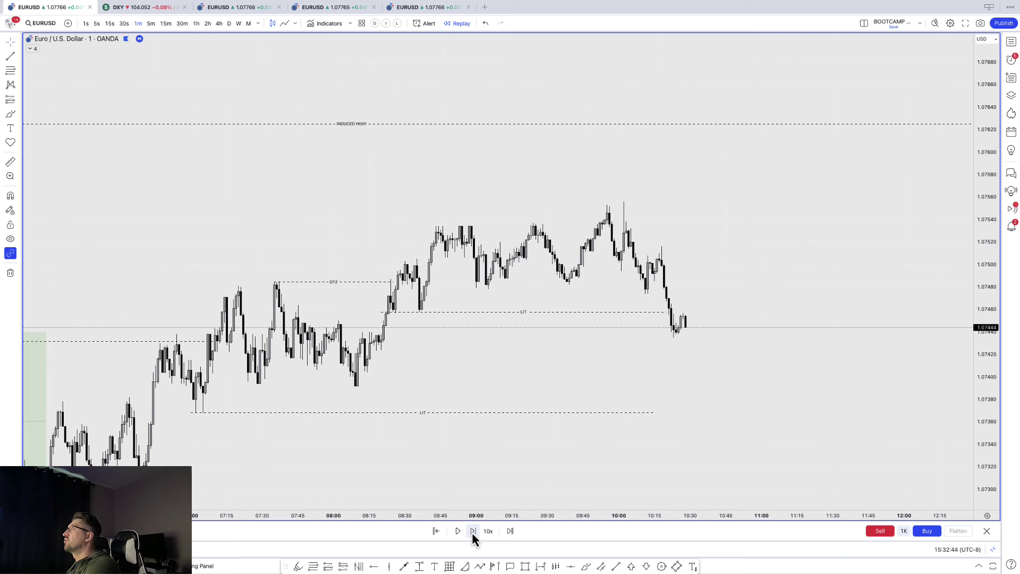
{"action": "left_click", "coordinate": [472, 532]}
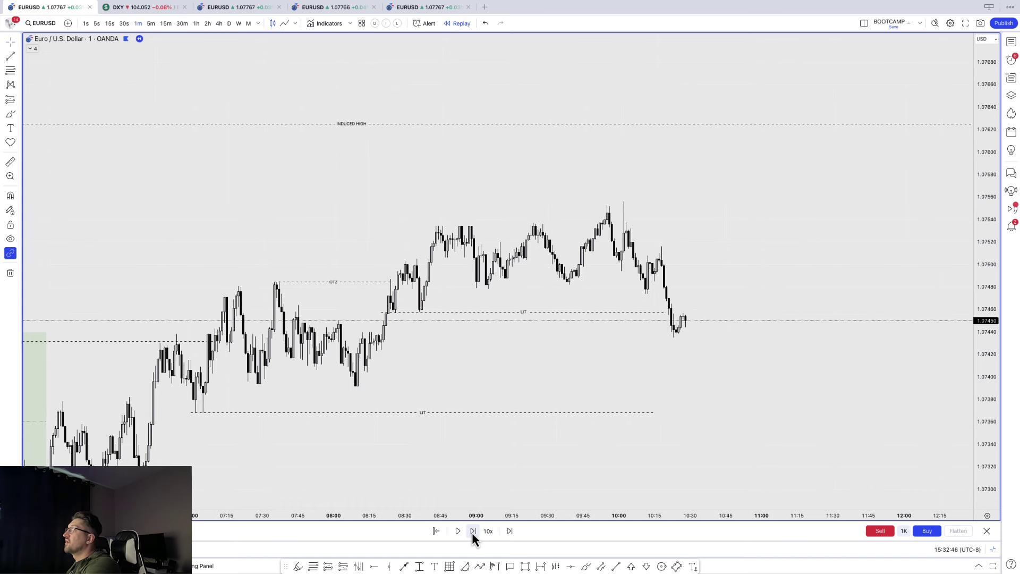
{"action": "left_click", "coordinate": [472, 532]}
{"action": "left_click", "coordinate": [473, 532]}
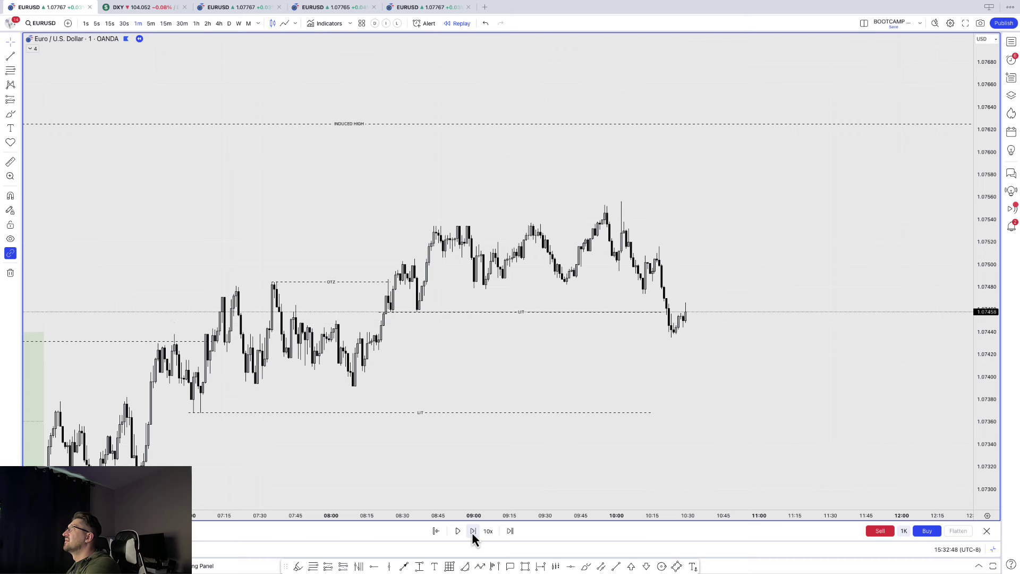
{"action": "left_click", "coordinate": [472, 532]}
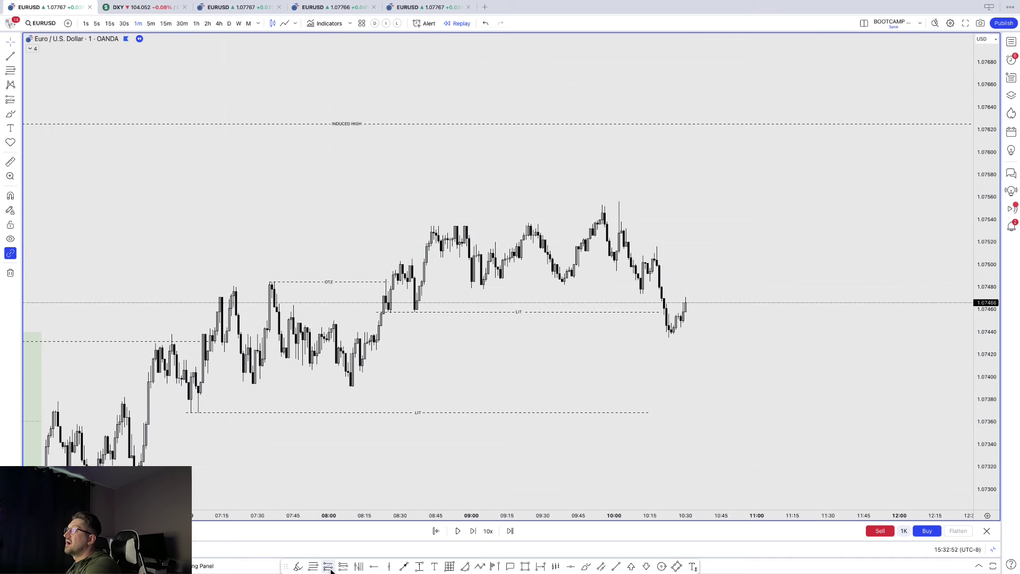
- Place a long position near 1.0747 with target at the induced high 1.0762 and stop at 1.0742
{"action": "left_click", "coordinate": [680, 302]}
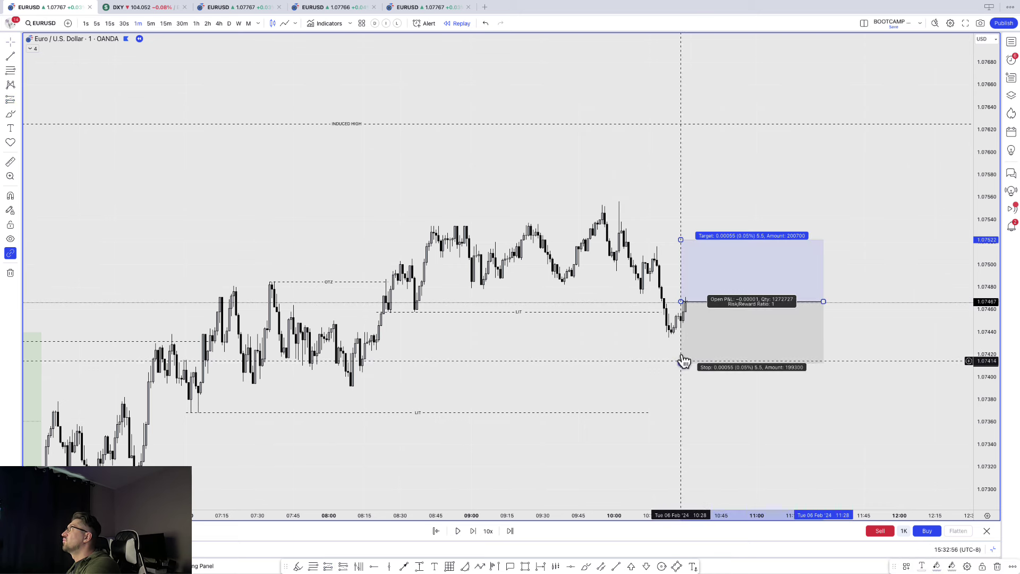
{"action": "left_click_drag", "start_coordinate": [680, 238], "coordinate": [680, 125]}
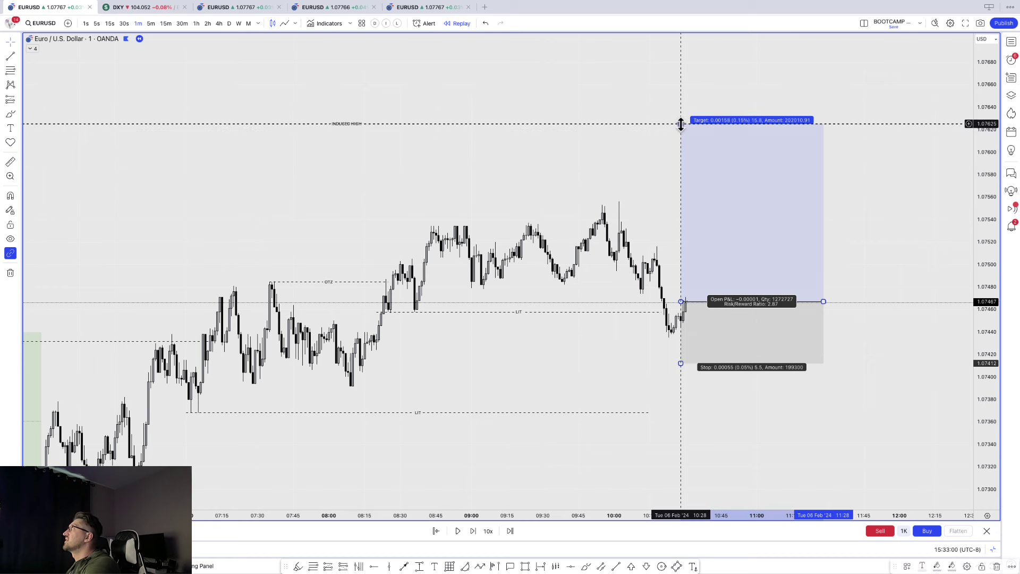
{"action": "left_click_drag", "start_coordinate": [681, 365], "coordinate": [679, 356]}
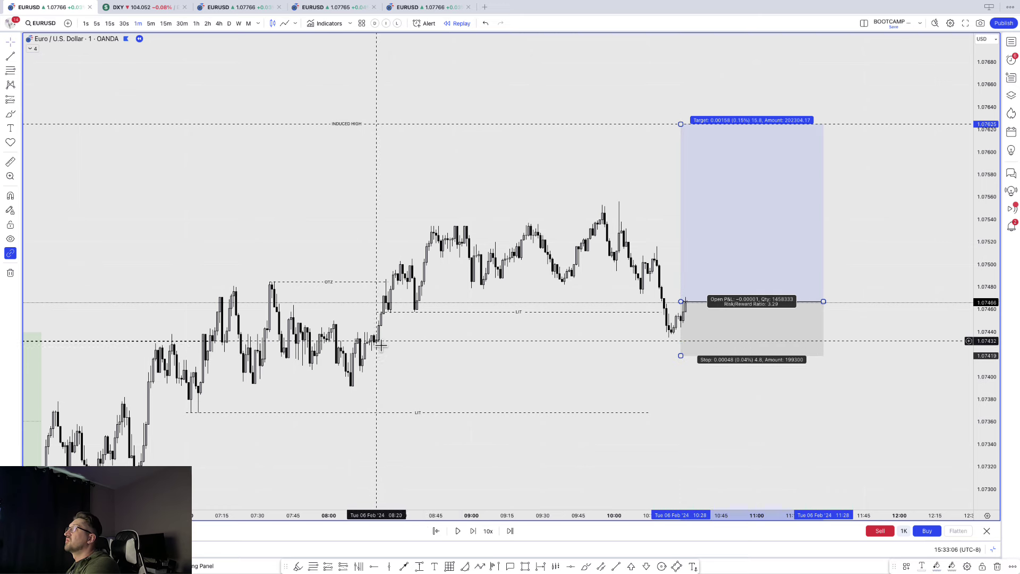
- Draw a horizontal line from the 08:20 low near 1.0742 to just under the long position's stop
{"action": "left_click", "coordinate": [615, 567]}
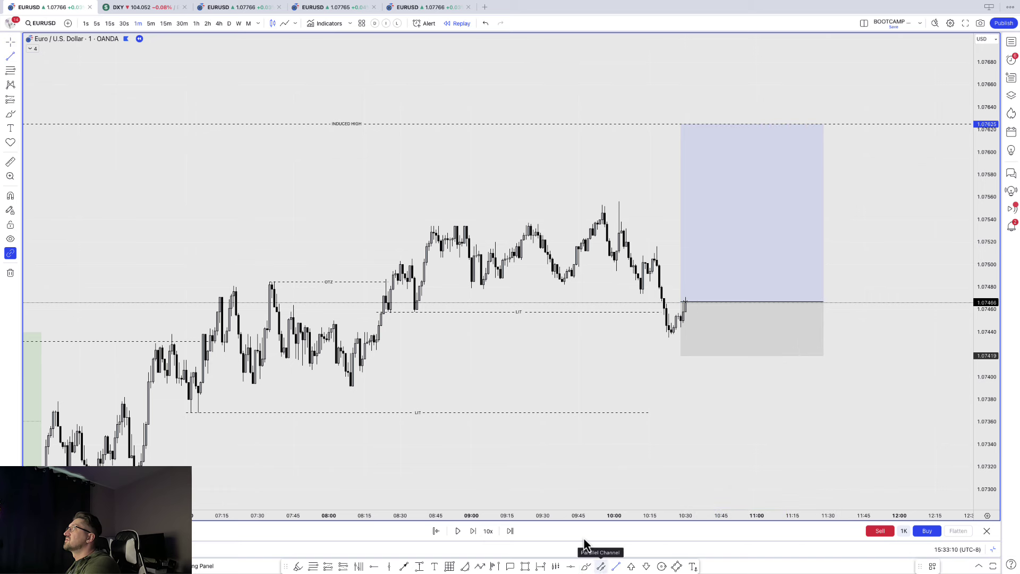
{"action": "left_click", "coordinate": [372, 351]}
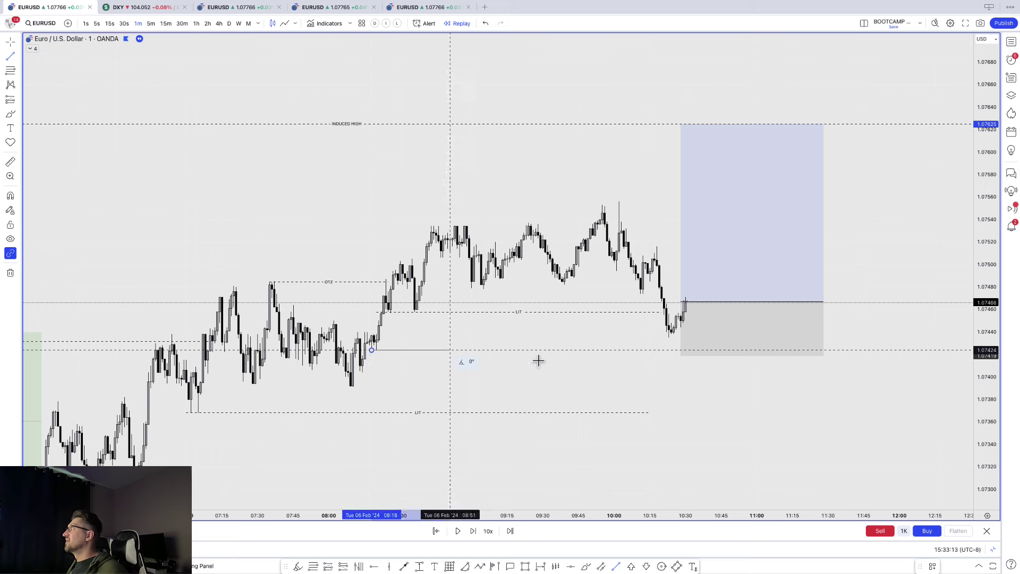
{"action": "left_click", "coordinate": [727, 387], "text": "shift"}
{"action": "left_click", "coordinate": [455, 333]}
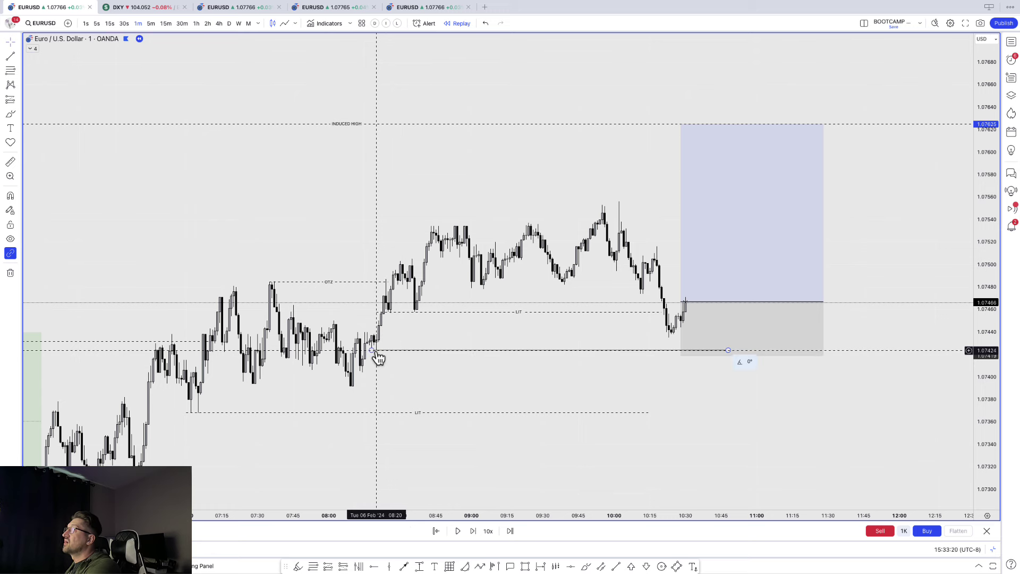
{"action": "left_click", "coordinate": [388, 282]}
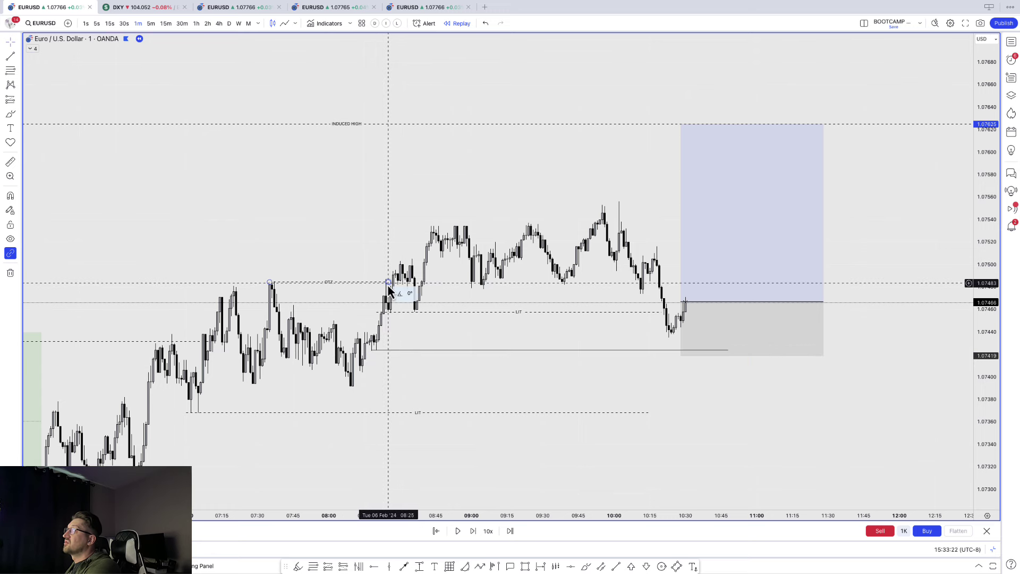
{"action": "left_click", "coordinate": [388, 325]}
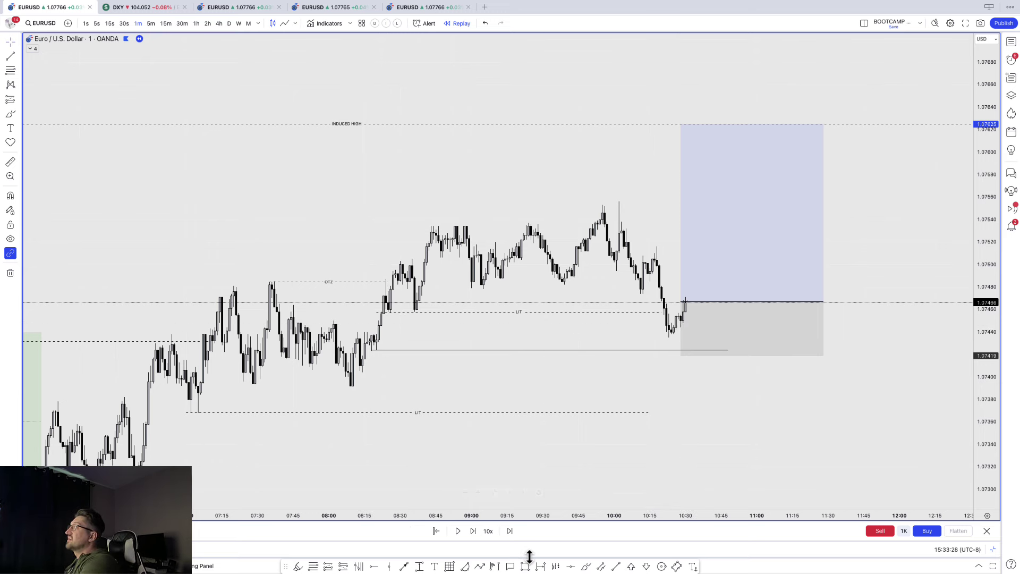
- Briefly run the replay, switch to 5-minute candles and widen the long position to the right
{"action": "left_click", "coordinate": [457, 530]}
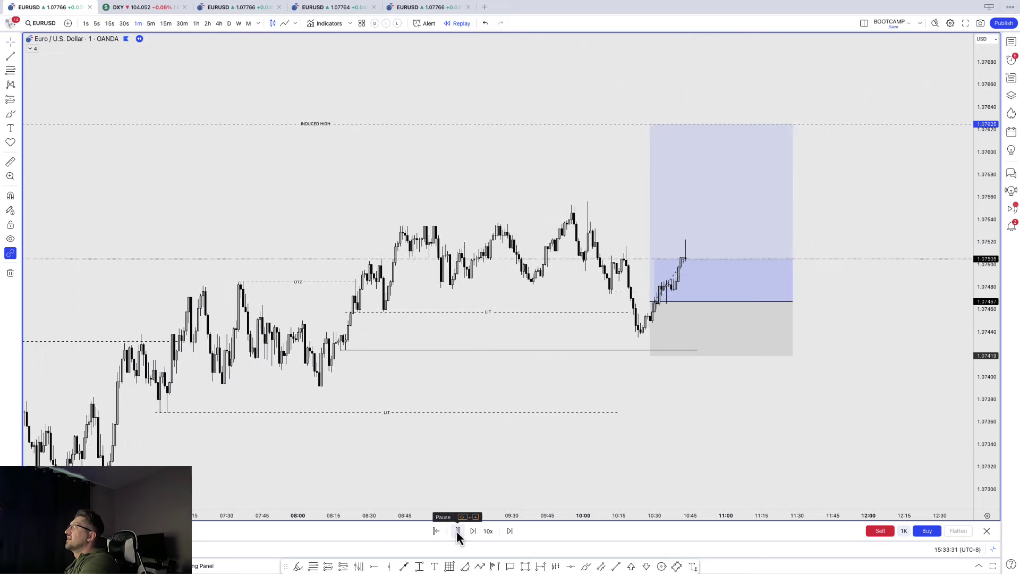
{"action": "left_click", "coordinate": [457, 531]}
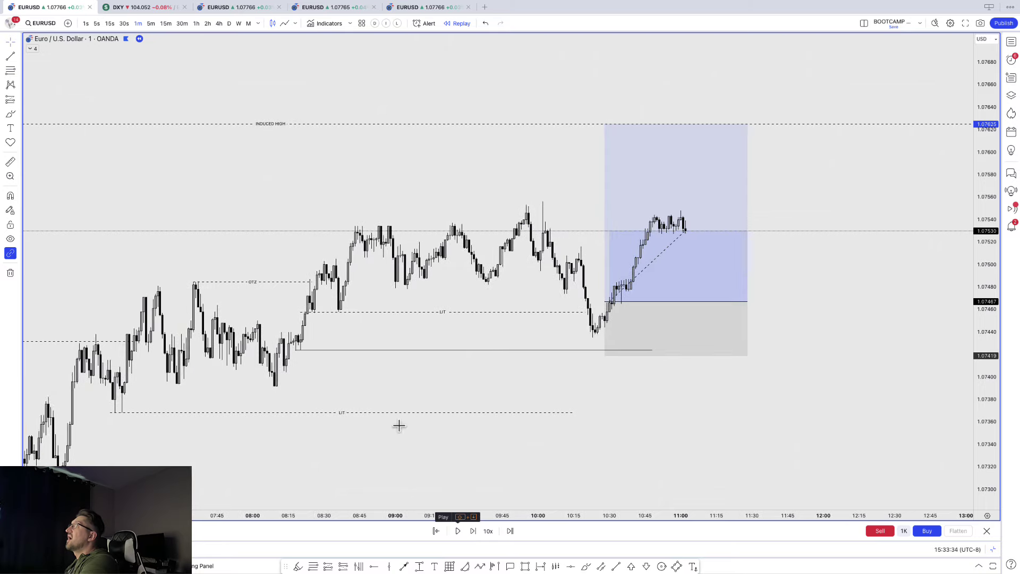
{"action": "left_click", "coordinate": [149, 24]}
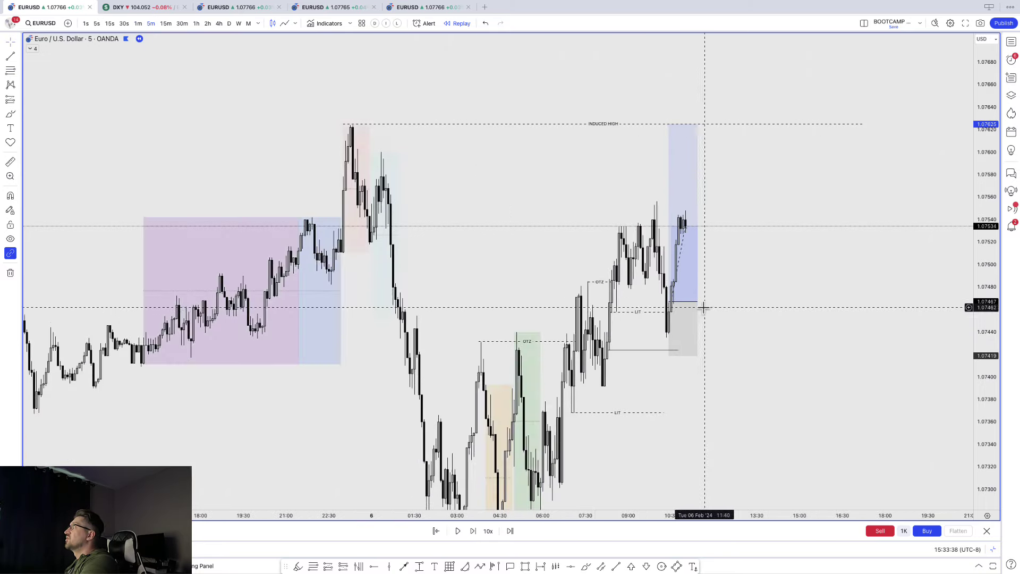
{"action": "left_click_drag", "start_coordinate": [698, 302], "coordinate": [747, 301]}
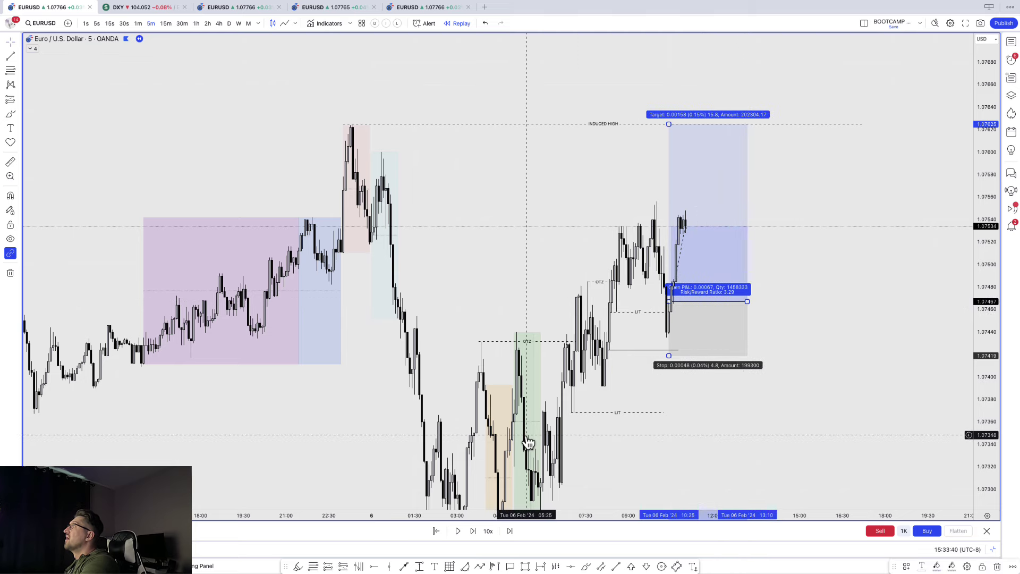
{"action": "left_click", "coordinate": [458, 532]}
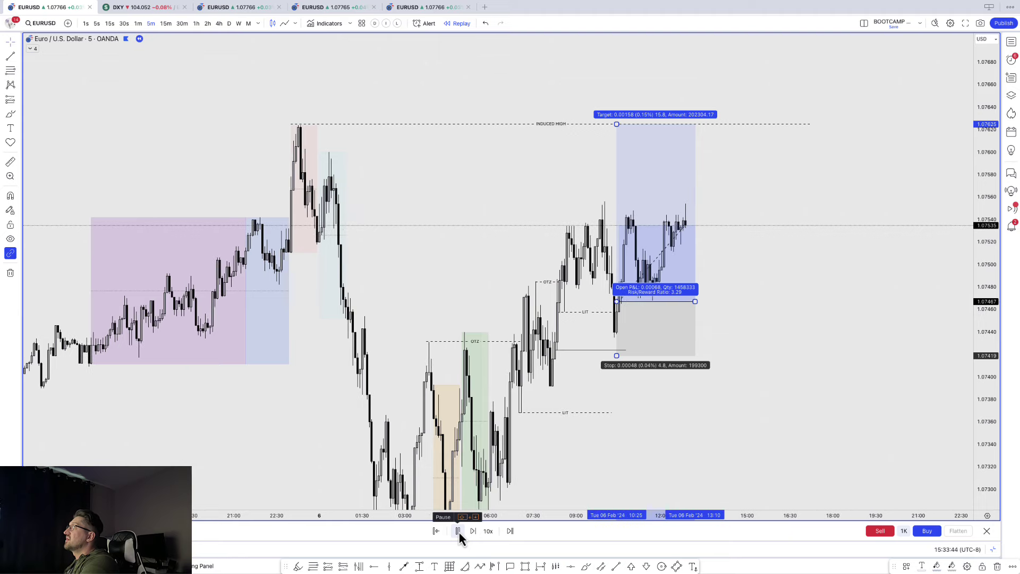
{"action": "left_click", "coordinate": [458, 532]}
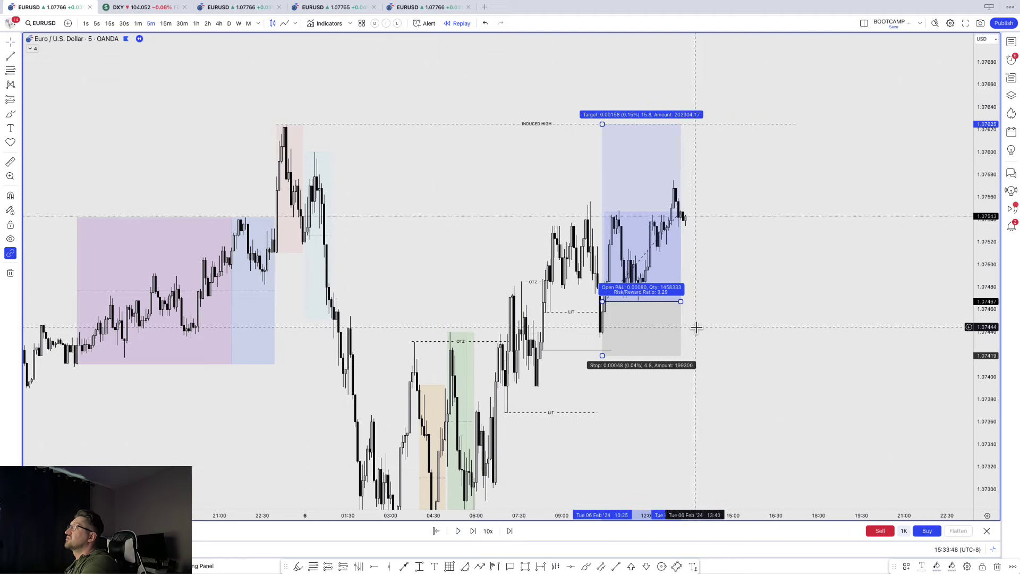
{"action": "left_click", "coordinate": [777, 268]}
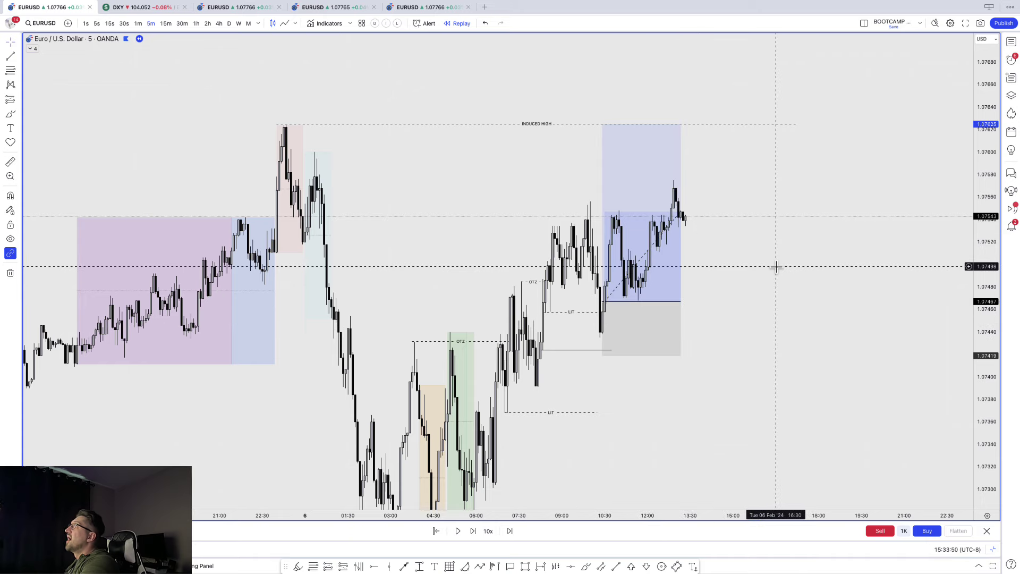
{"action": "scroll", "coordinate": [777, 267], "scroll_direction": "up", "scroll_amount": 1}
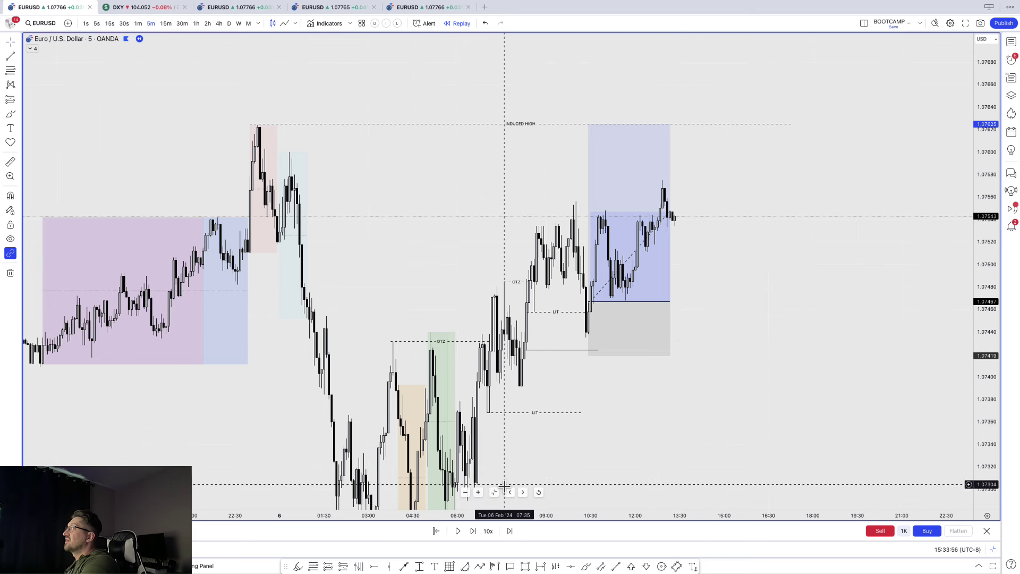
- Replay until price reaches the induced high, then stretch the long position across the run to target
{"action": "left_click", "coordinate": [458, 531]}
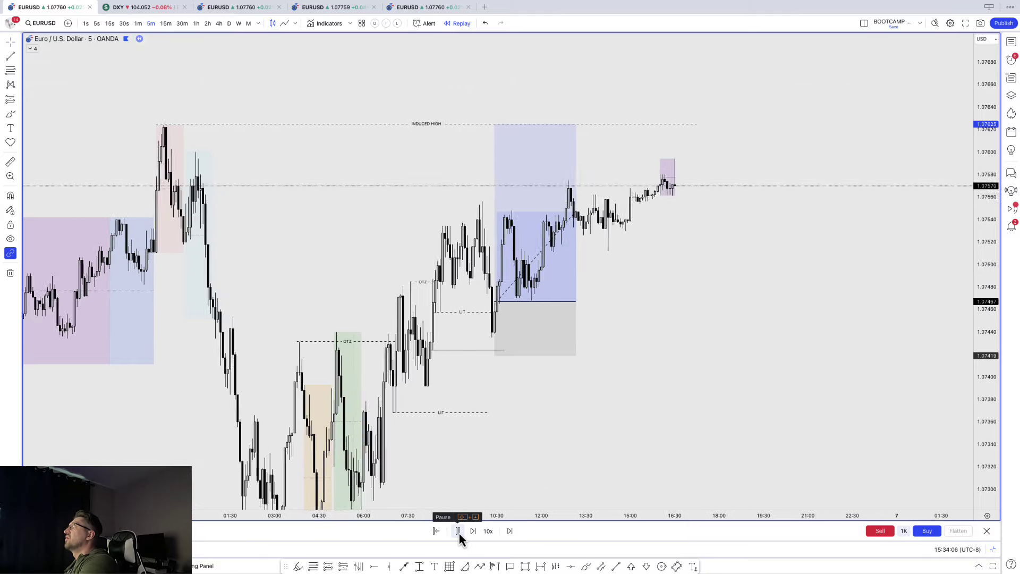
{"action": "left_click", "coordinate": [458, 531]}
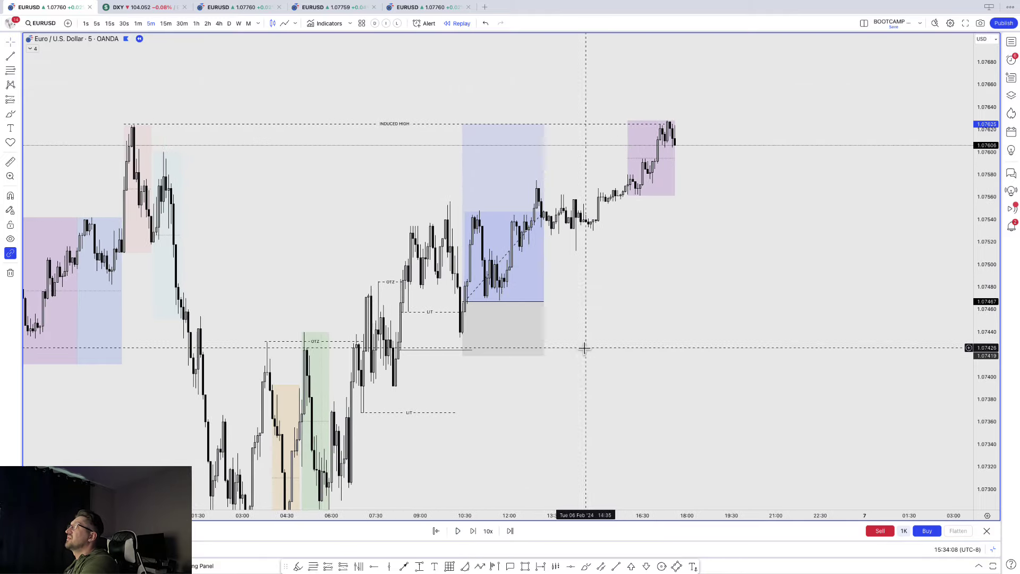
{"action": "left_click", "coordinate": [544, 299]}
{"action": "left_click_drag", "start_coordinate": [545, 299], "coordinate": [690, 301]}
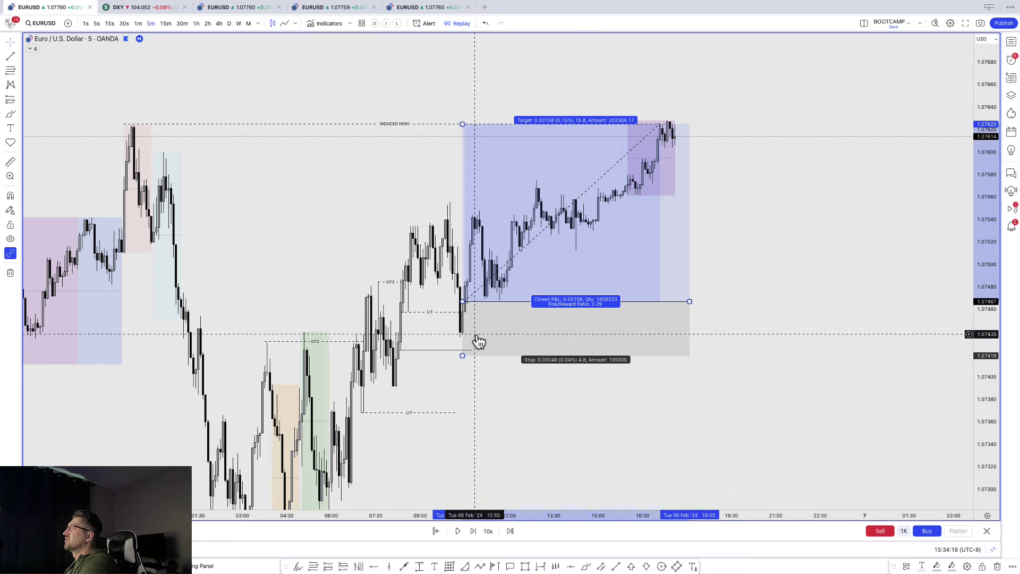
{"action": "left_click", "coordinate": [608, 401]}
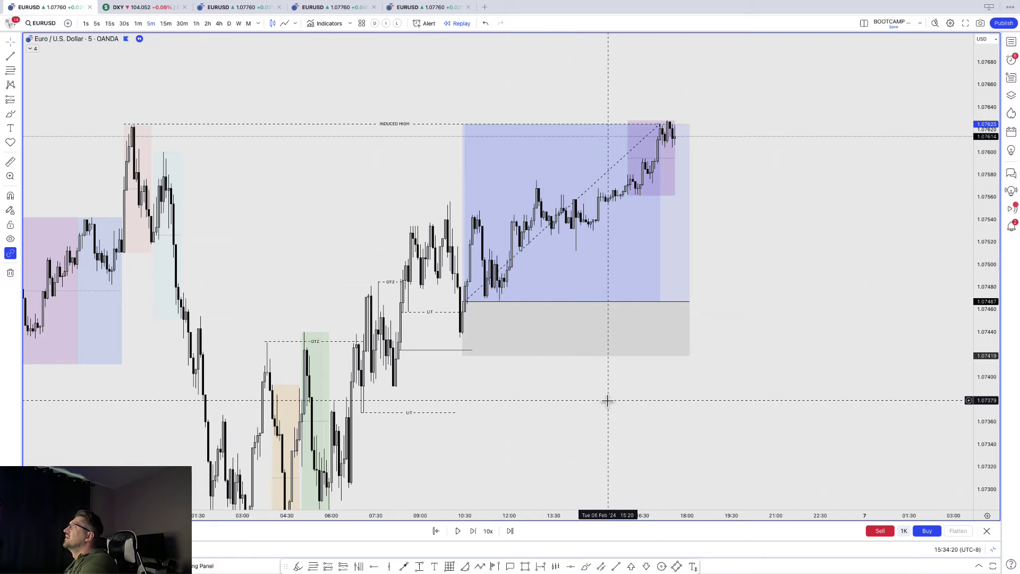
{"action": "scroll", "coordinate": [608, 400], "scroll_direction": "down", "scroll_amount": 5}
- Compress the price scale and view the trade on 1-hour candles from late January to 6 February
{"action": "left_click_drag", "start_coordinate": [987, 263], "coordinate": [987, 381]}
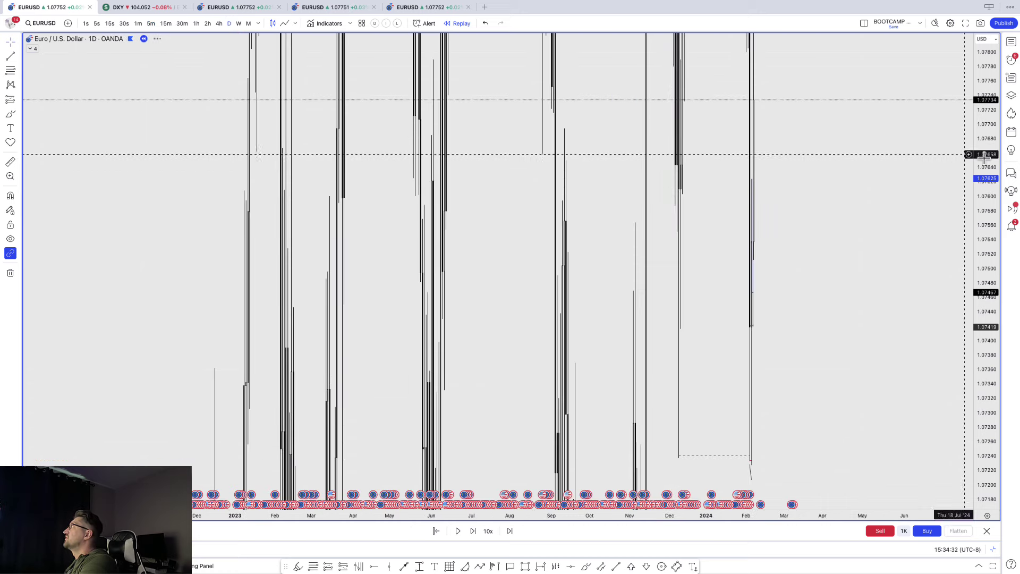
{"action": "left_click_drag", "start_coordinate": [973, 410], "coordinate": [973, 426]}
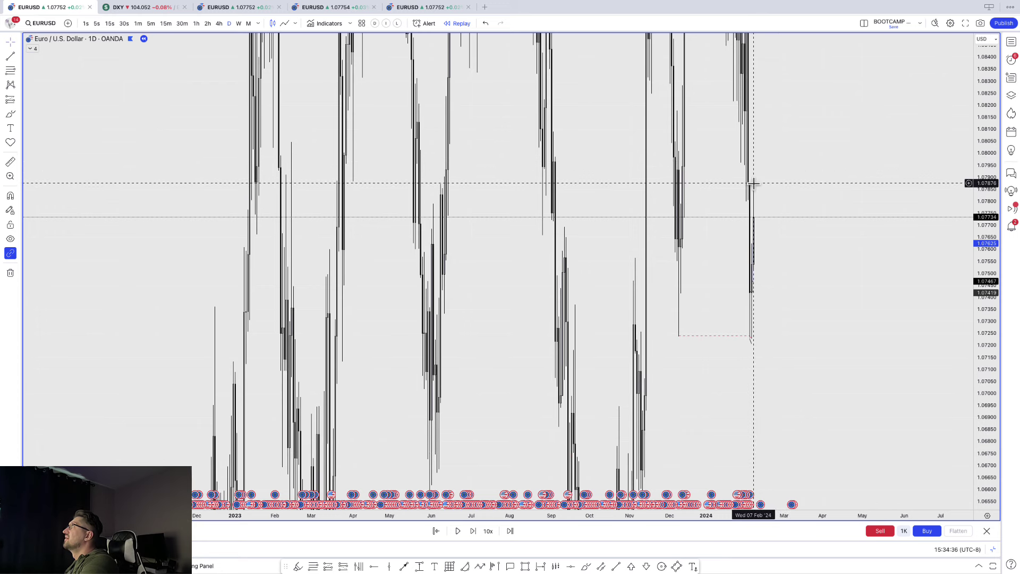
{"action": "left_click", "coordinate": [197, 24]}
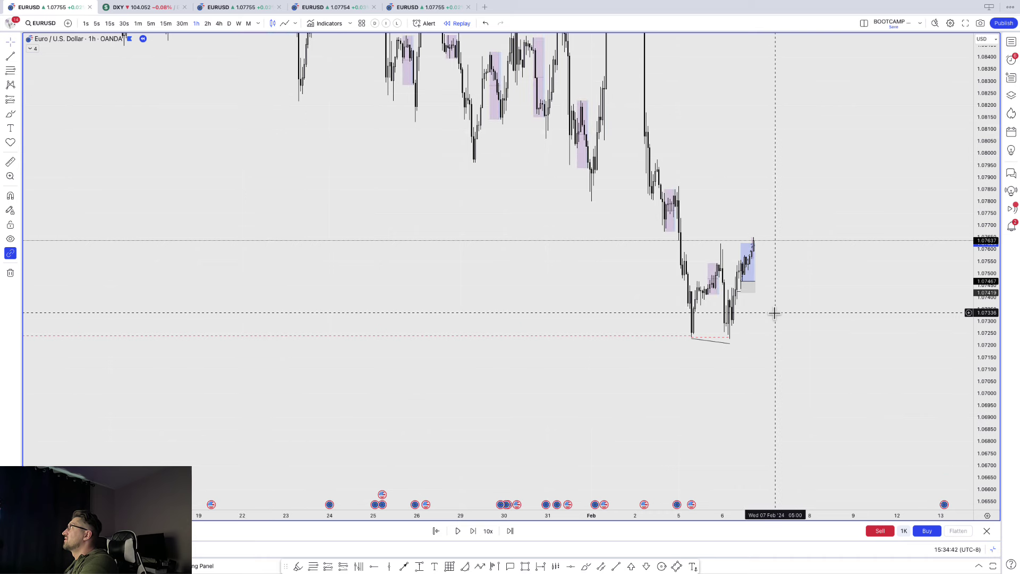
{"action": "scroll", "coordinate": [775, 313], "scroll_direction": "up", "scroll_amount": 2}
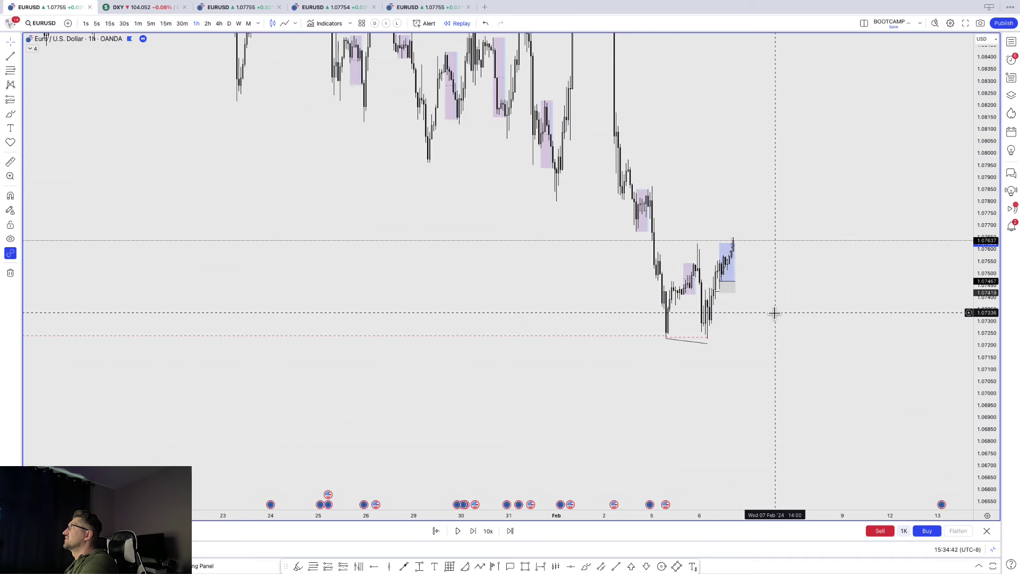
- Return to 5-minute candles, stretch the price scale, then move, narrow and re-target the long position
{"action": "left_click", "coordinate": [151, 23]}
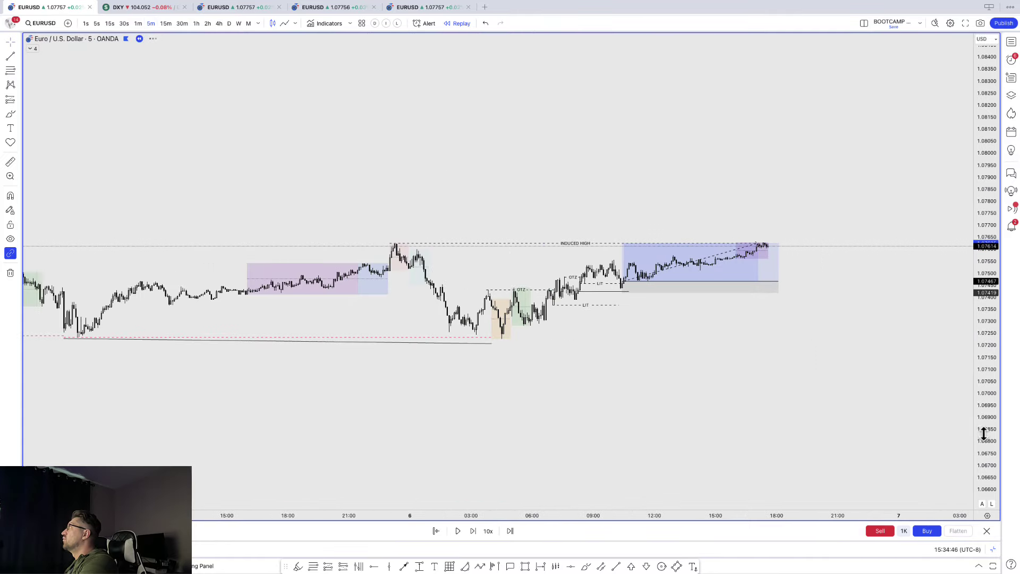
{"action": "left_click_drag", "start_coordinate": [973, 388], "coordinate": [986, 148]}
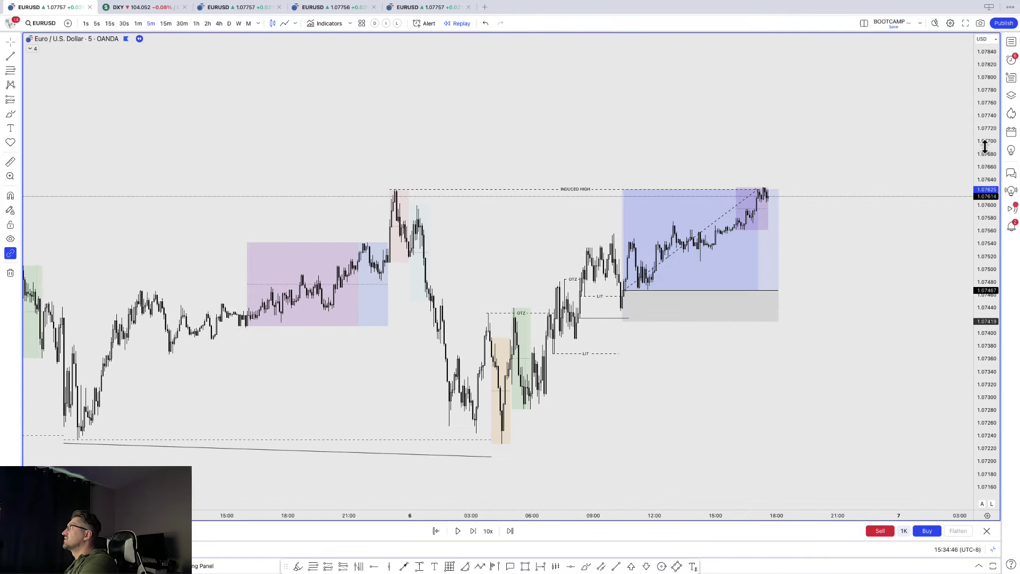
{"action": "left_click", "coordinate": [701, 293]}
{"action": "mouse_move", "coordinate": [700, 295]}
{"action": "left_mouse_down"}
{"action": "mouse_move", "coordinate": [665, 380]}
{"action": "mouse_move", "coordinate": [642, 362]}
{"action": "left_mouse_up"}
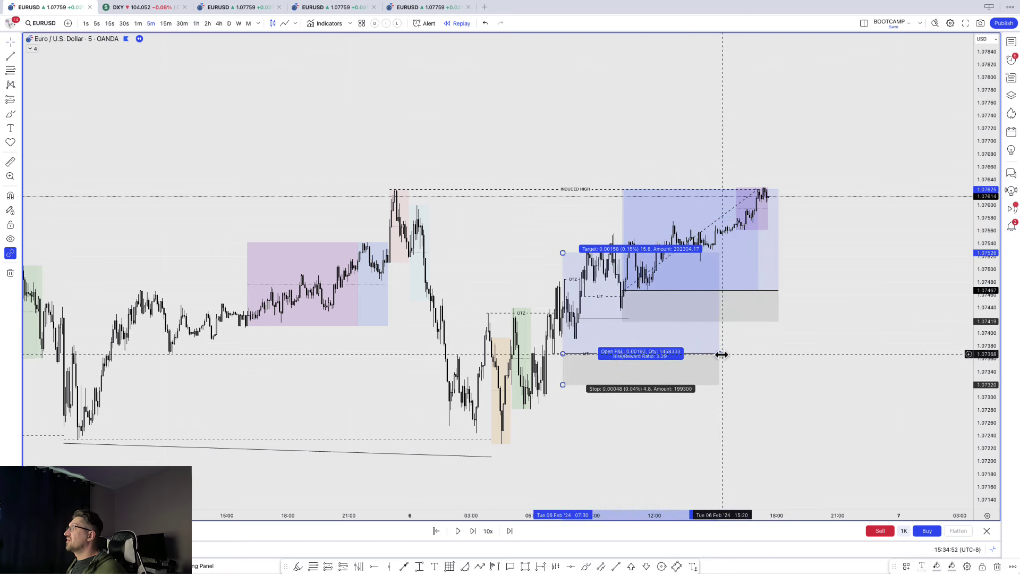
{"action": "left_click_drag", "start_coordinate": [719, 353], "coordinate": [615, 354]}
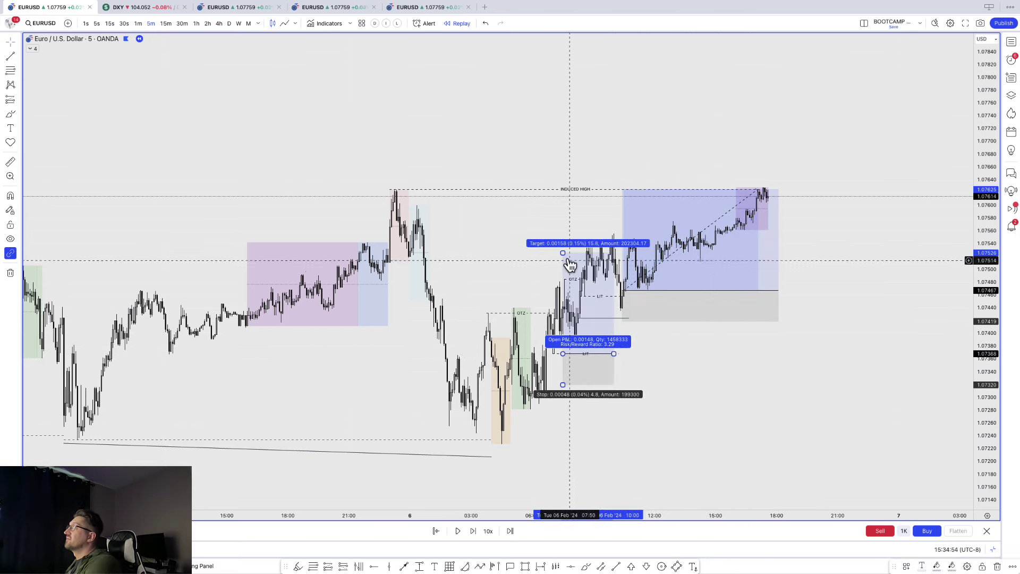
{"action": "left_click_drag", "start_coordinate": [563, 253], "coordinate": [563, 189]}
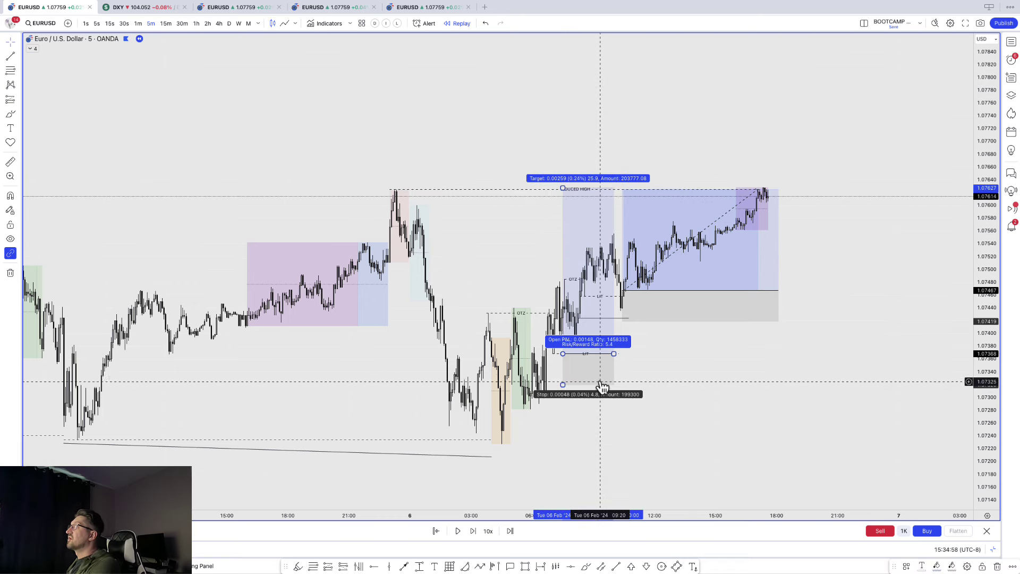
- Undo the position edits so it shows closed at the induced high with 3.29 reward-to-risk
{"action": "key", "text": "ctrl+z"}
{"action": "key", "text": "ctrl+z"}
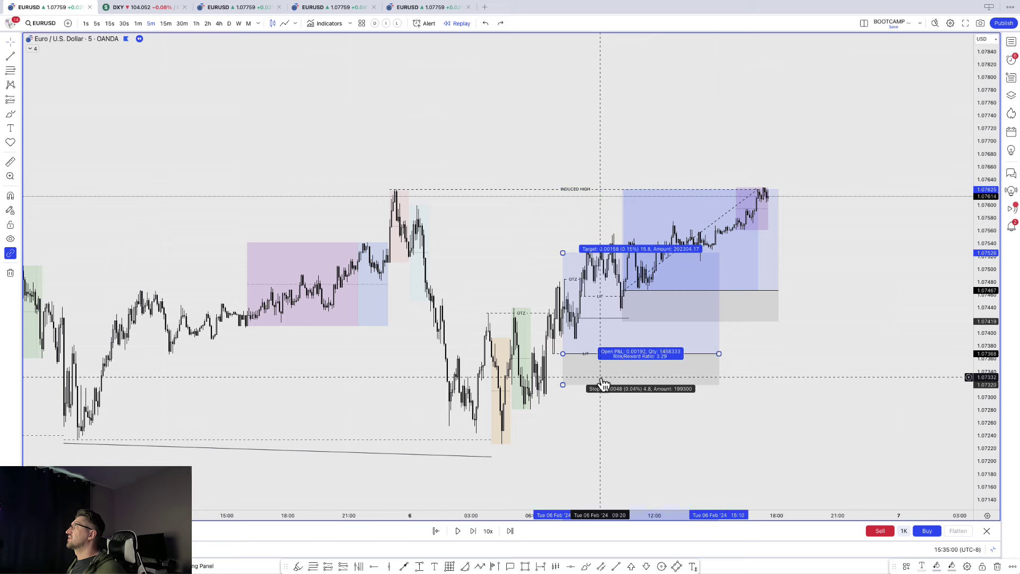
{"action": "key", "text": "ctrl+z"}
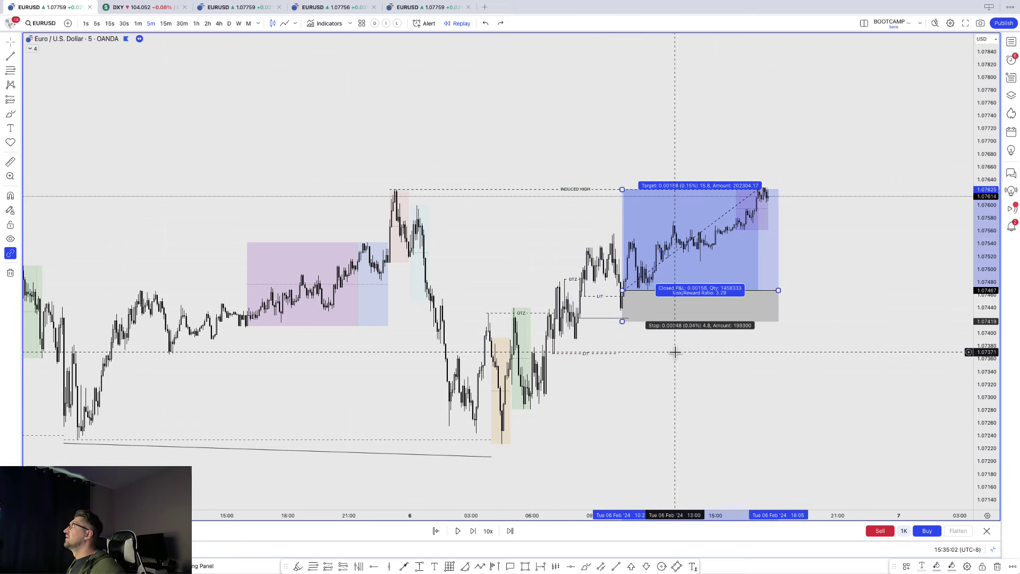
{"action": "key", "text": "Escape"}
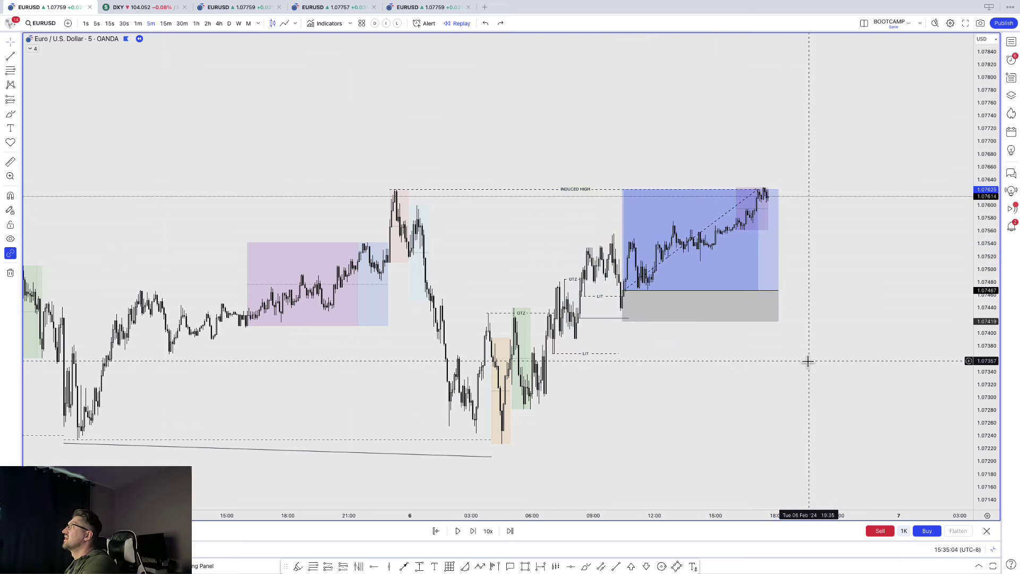